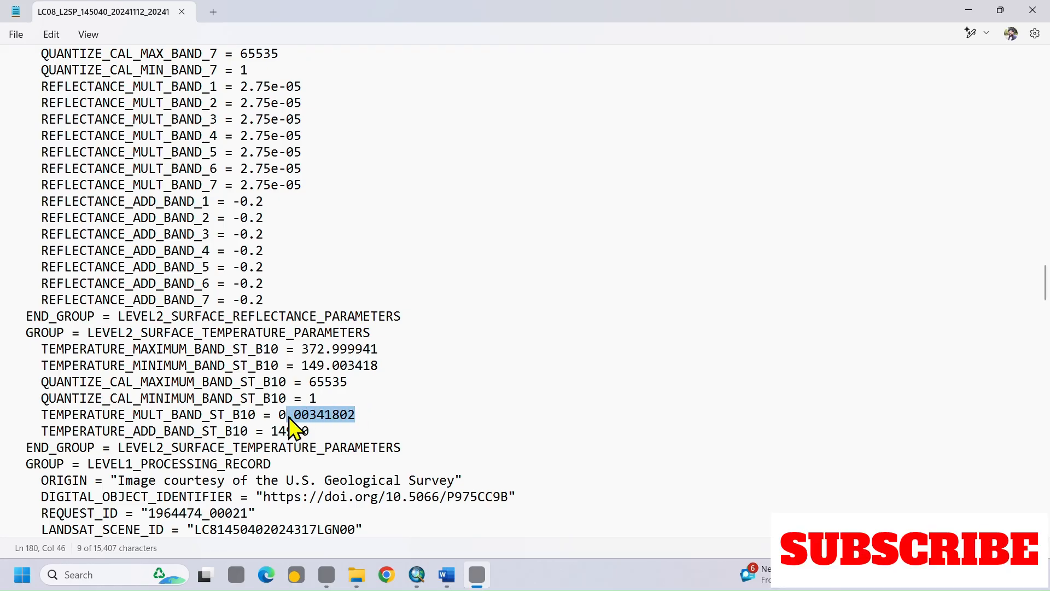
# Step: Review the Band 10 temperature multiplicative and additive factors in the metadata, and the conversion formula in the LST_MANUAL Word document
pyautogui.click(344, 415)
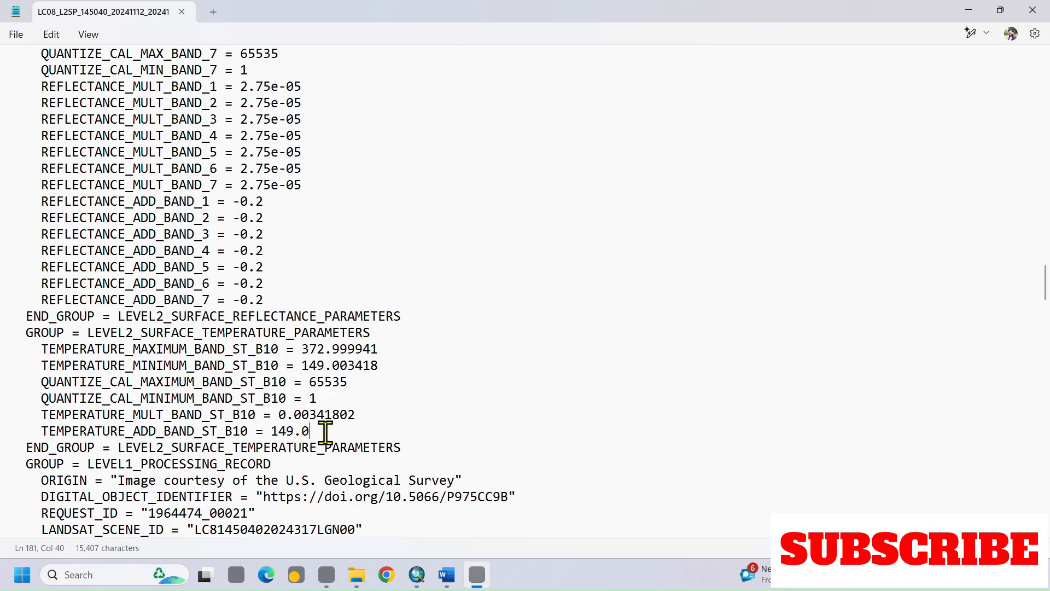
pyautogui.moveTo(323, 431); pyautogui.dragTo(263, 432)
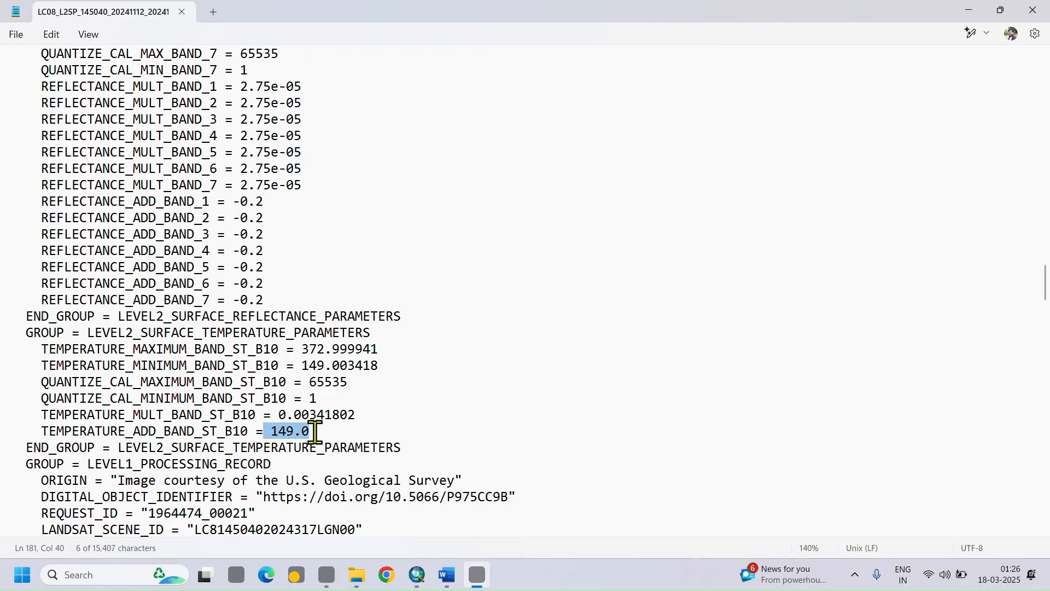
pyautogui.click(286, 413)
pyautogui.click(289, 432)
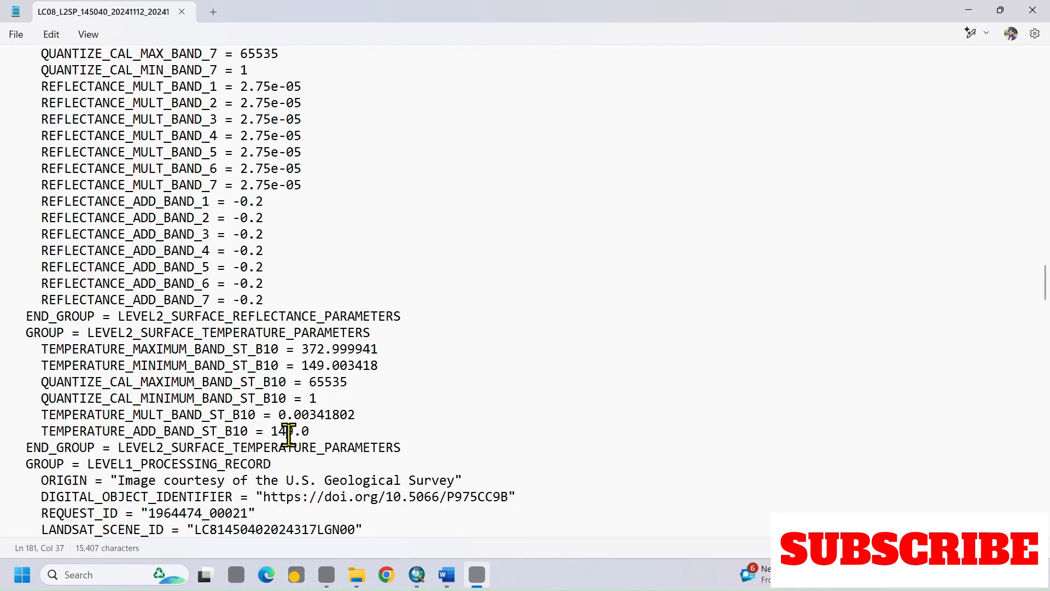
pyautogui.moveTo(450, 585)
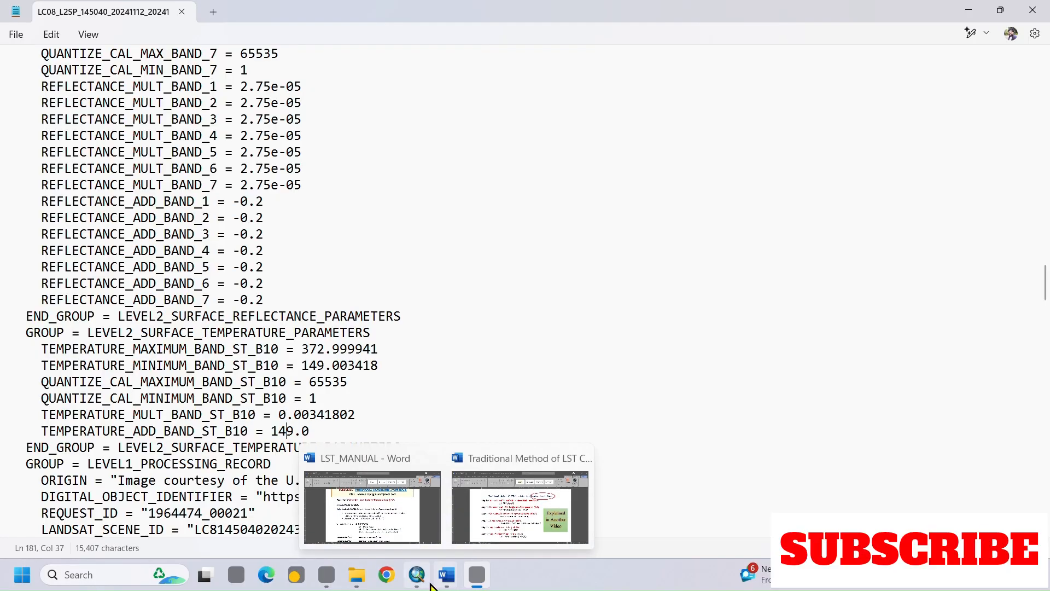
pyautogui.click(409, 524)
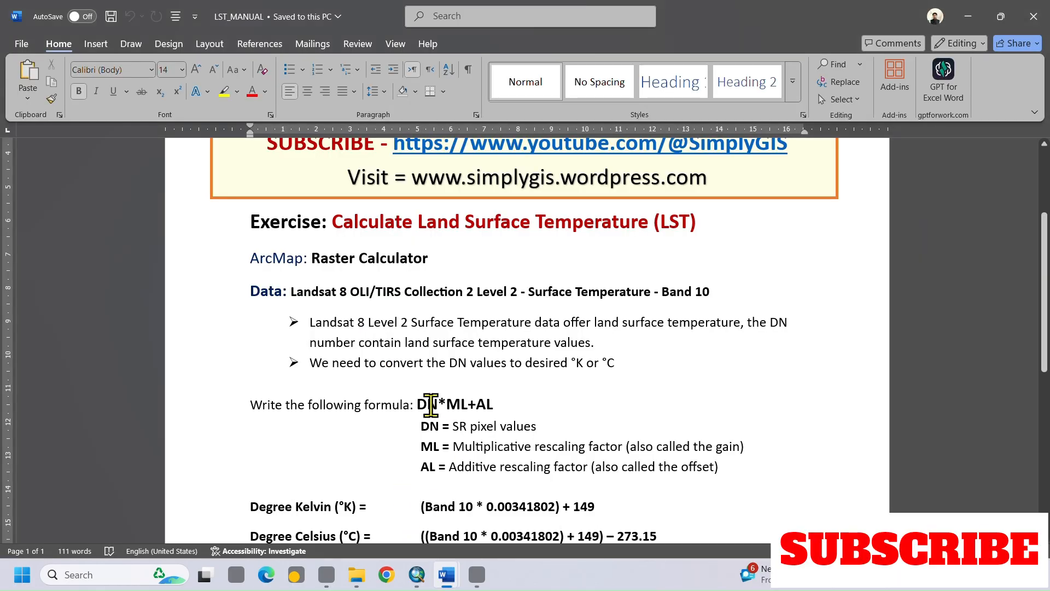
pyautogui.click(481, 432)
pyautogui.scroll(3, 608, 475)
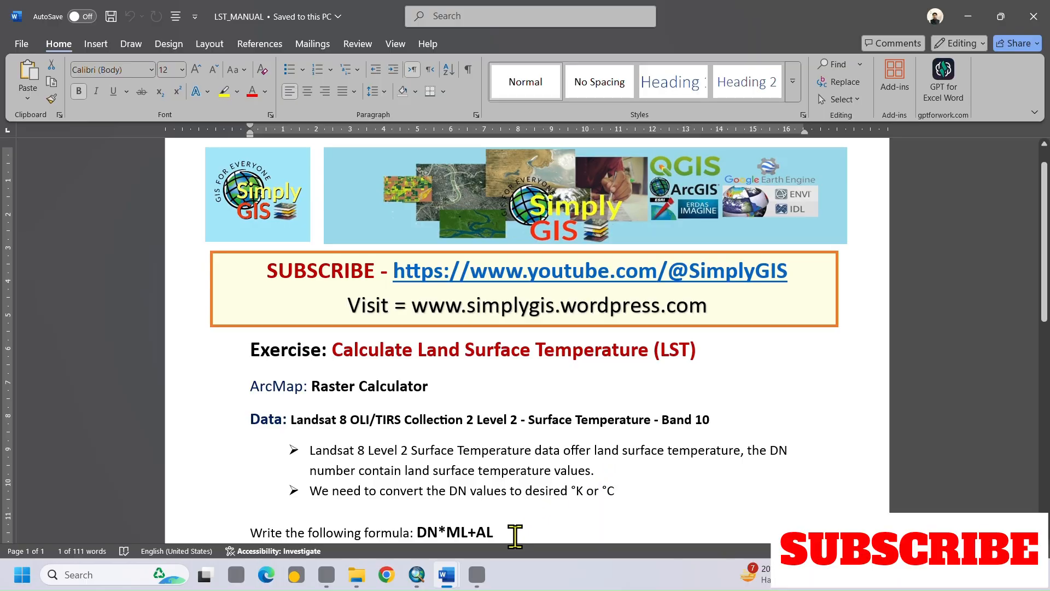
# Step: Switch to ArcMap and expand the Spatial Analyst Map Algebra toolset, checking how Raster Calculator lists the Band 10 layer
pyautogui.click(417, 585)
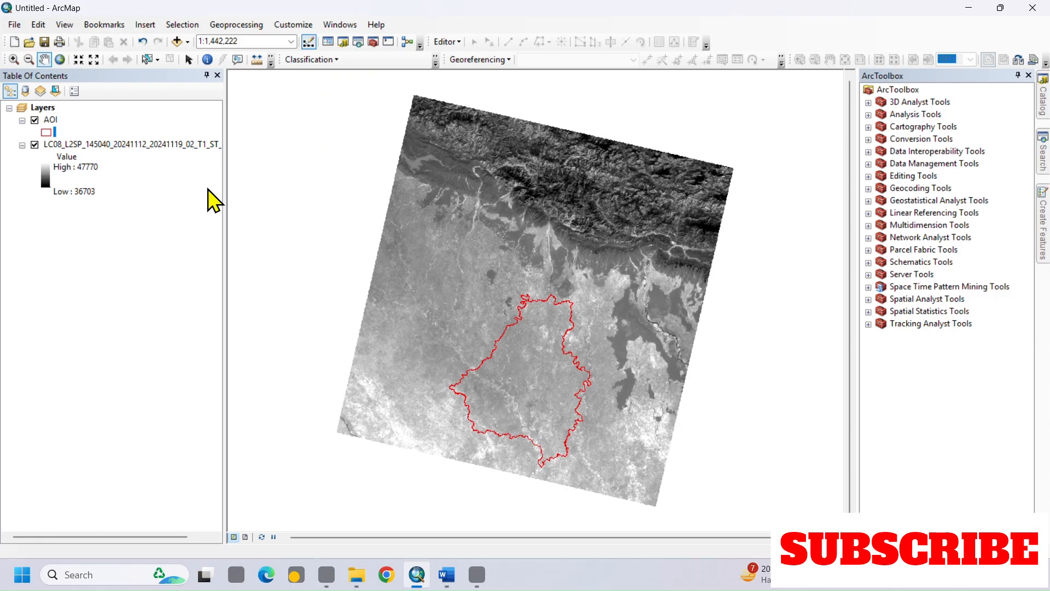
pyautogui.moveTo(222, 216); pyautogui.dragTo(273, 235)
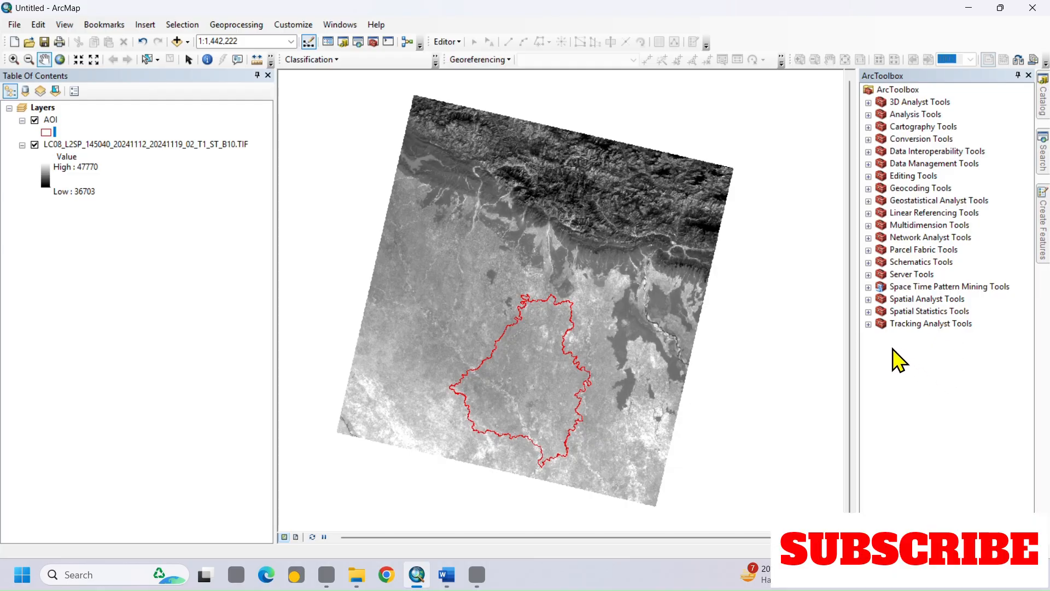
pyautogui.click(868, 300)
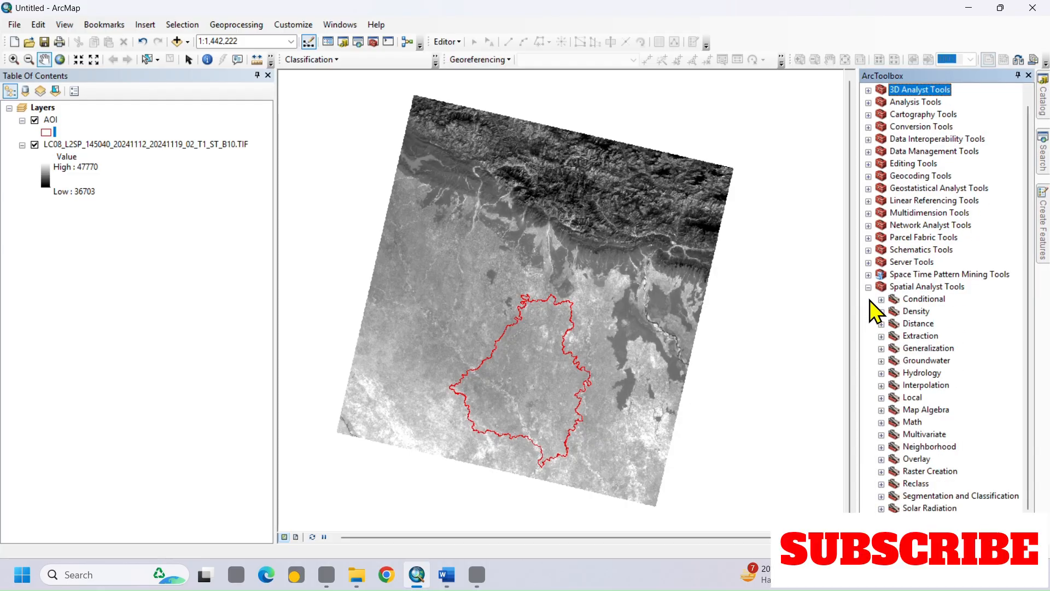
pyautogui.scroll(-1, 869, 299)
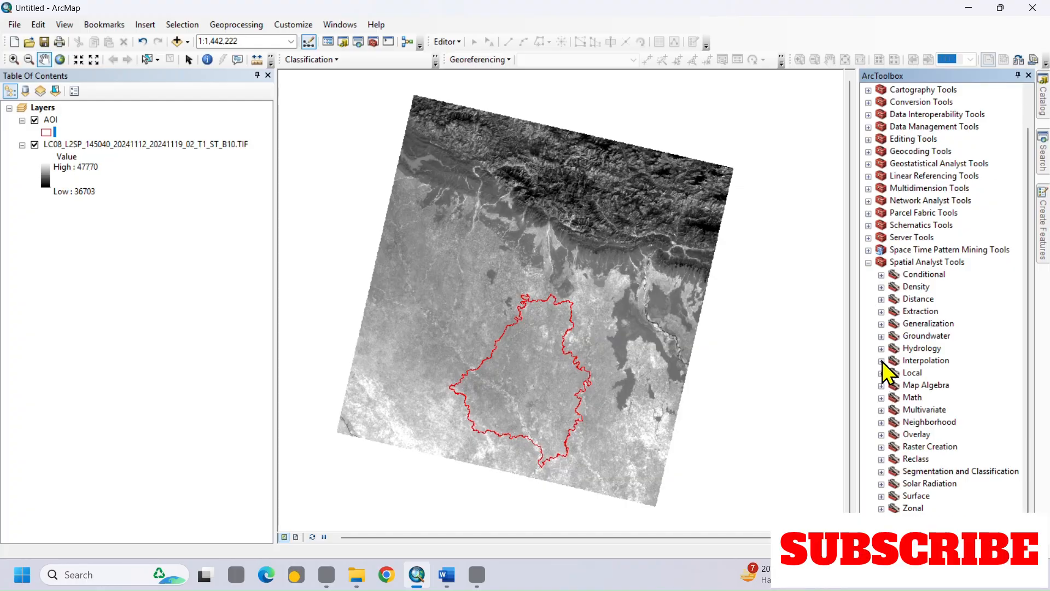
pyautogui.click(882, 386)
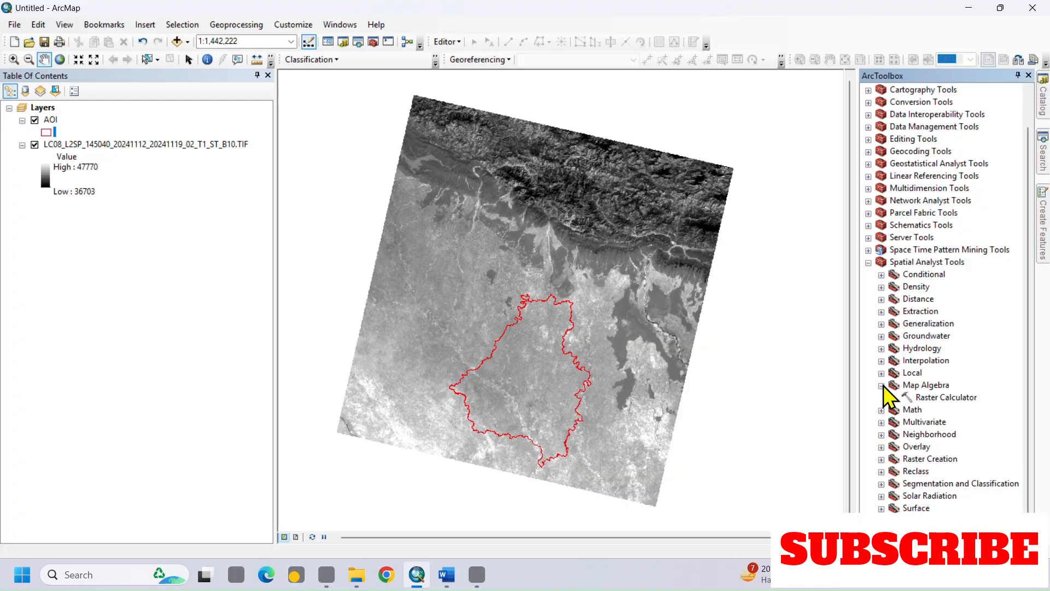
pyautogui.scroll(-1, 884, 385)
pyautogui.doubleClick(971, 384)
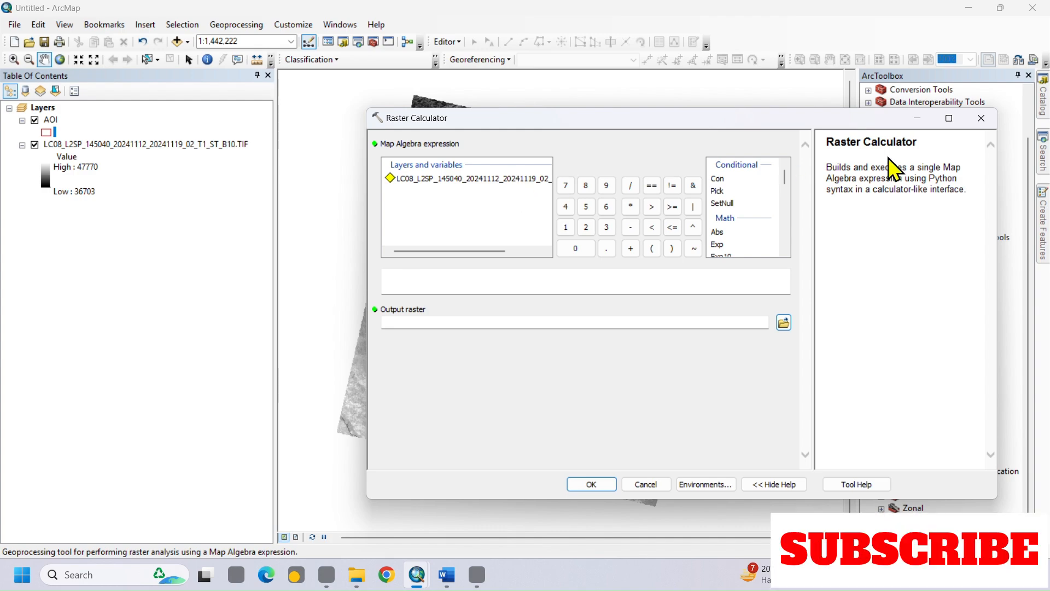
pyautogui.click(979, 119)
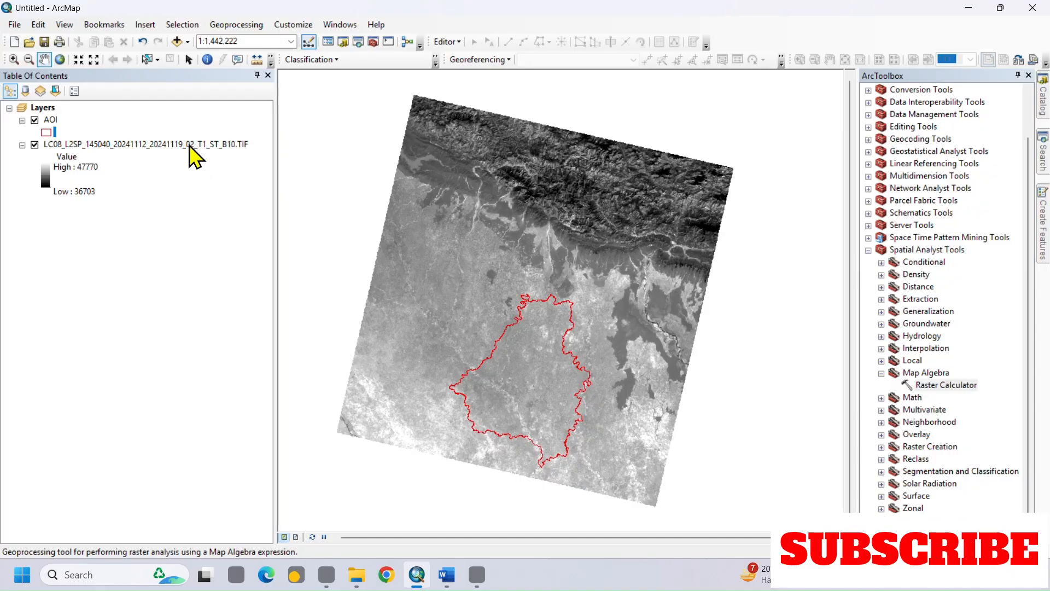
# Step: Shorten the Landsat Band 10 raster layer's name to LC08_ST_B10.TIF
pyautogui.click(191, 147)
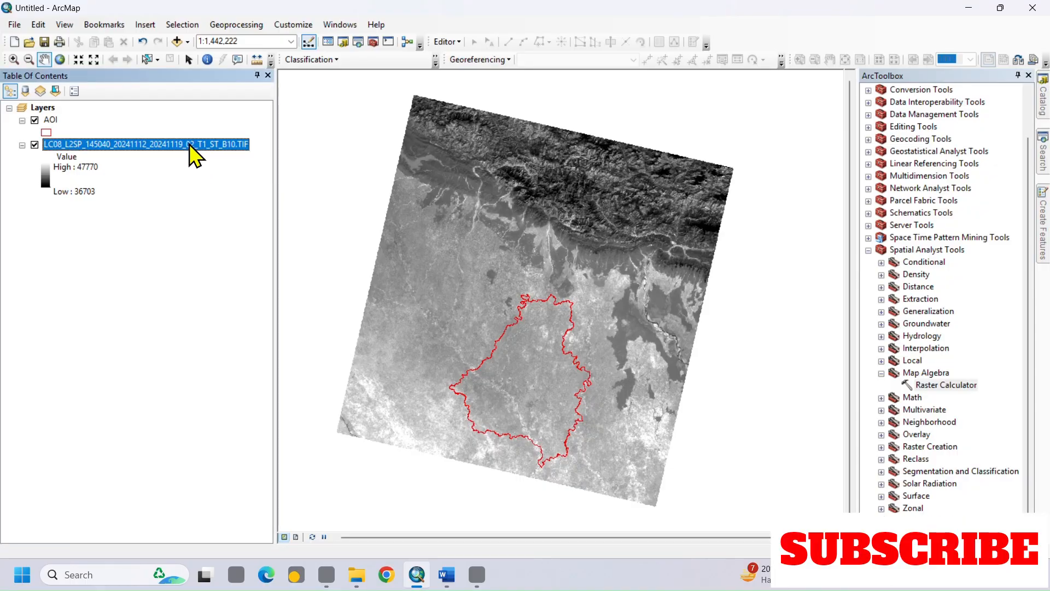
pyautogui.rightClick(192, 147)
pyautogui.click(162, 145)
pyautogui.moveTo(211, 144); pyautogui.dragTo(60, 145)
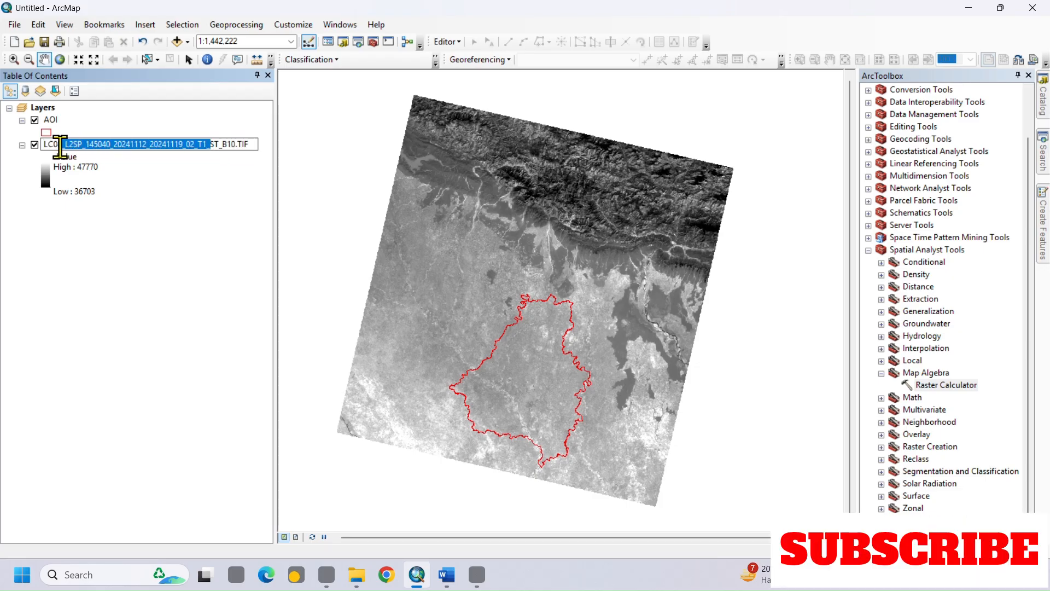
pyautogui.press('Delete')
pyautogui.press('Return')
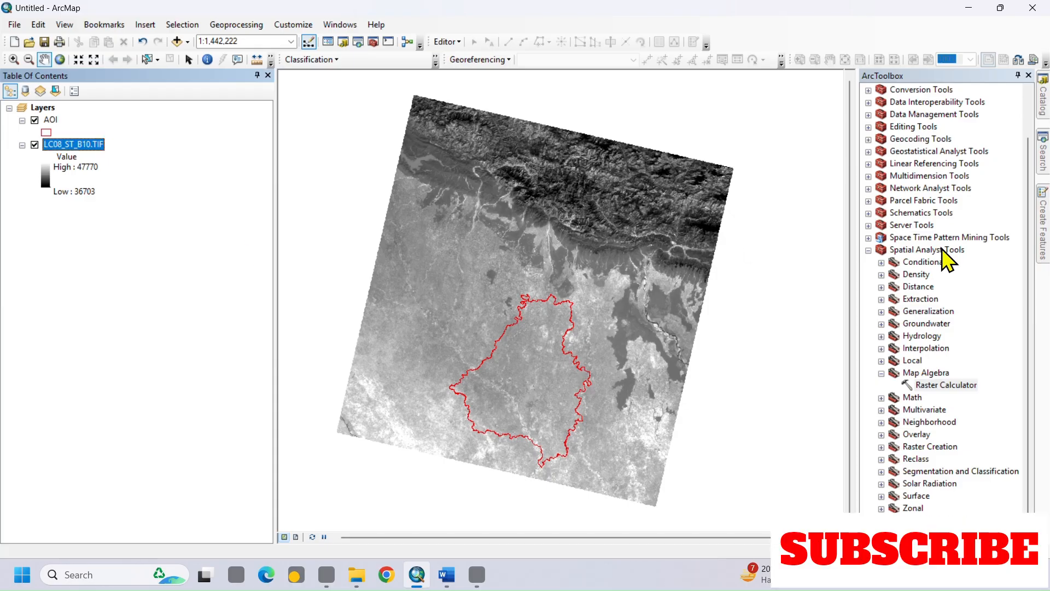
# Step: Open Raster Calculator and start the expression with an opening parenthesis, the LC08_ST_B10.TIF layer and a multiplication sign
pyautogui.doubleClick(966, 386)
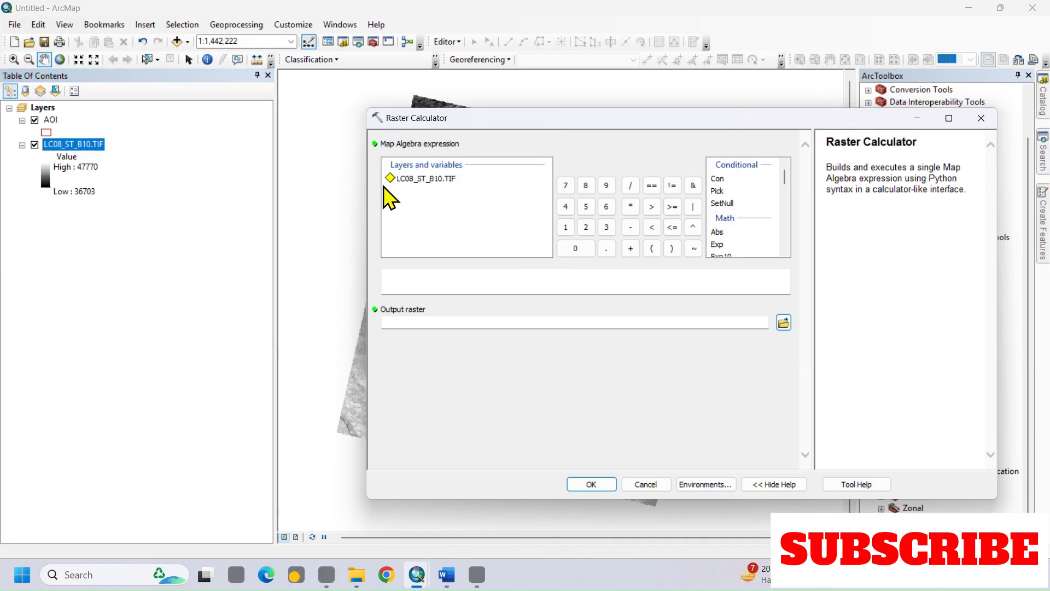
pyautogui.click(455, 280)
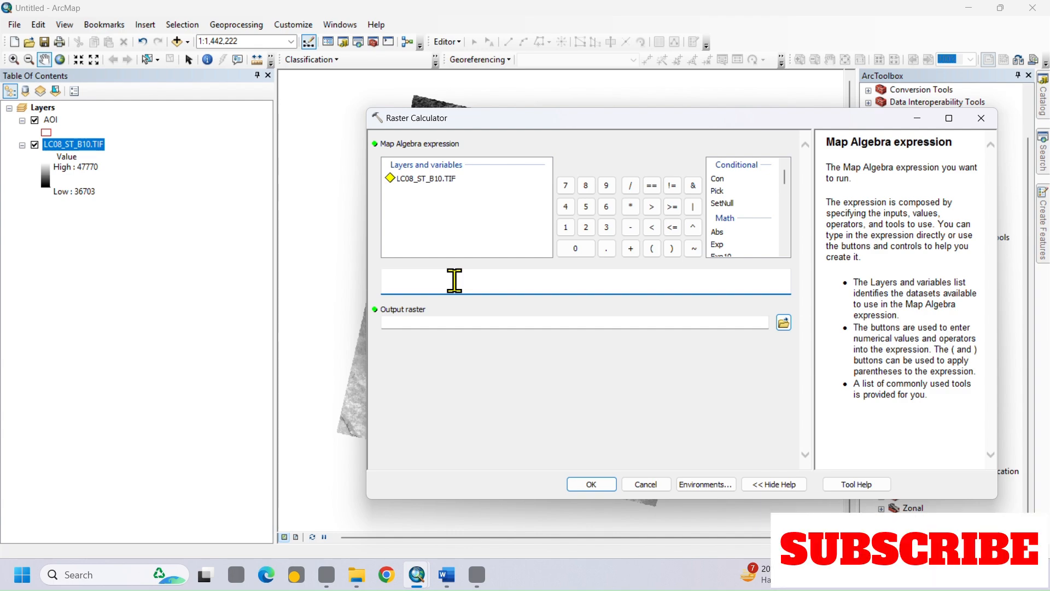
pyautogui.doubleClick(448, 177)
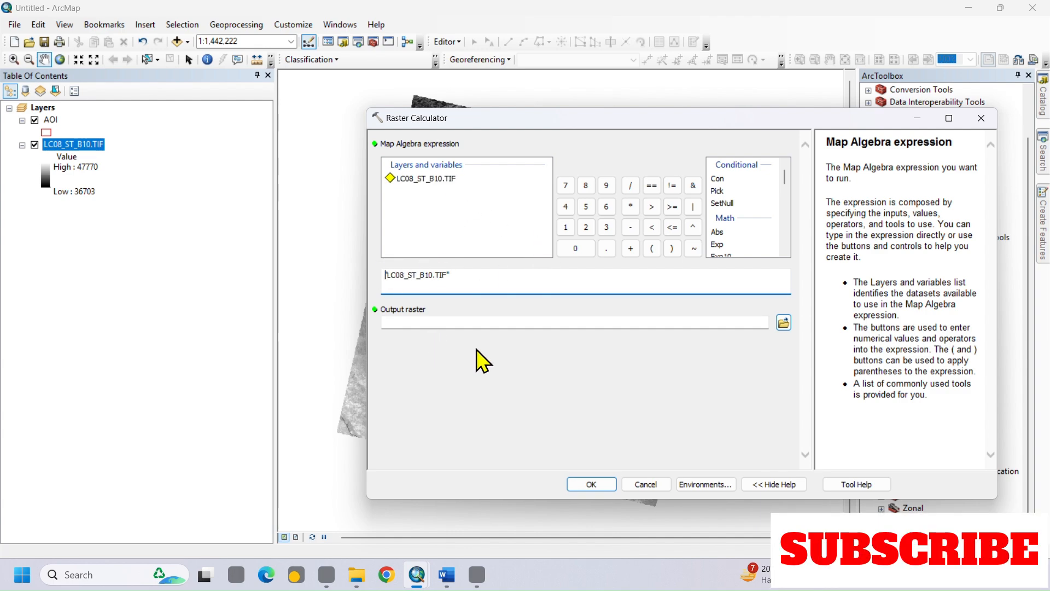
pyautogui.click(653, 250)
pyautogui.click(635, 208)
# Step: Copy the Band 10 multiplicative factor 0.00341802 from the metadata file into the Raster Calculator expression
pyautogui.click(477, 576)
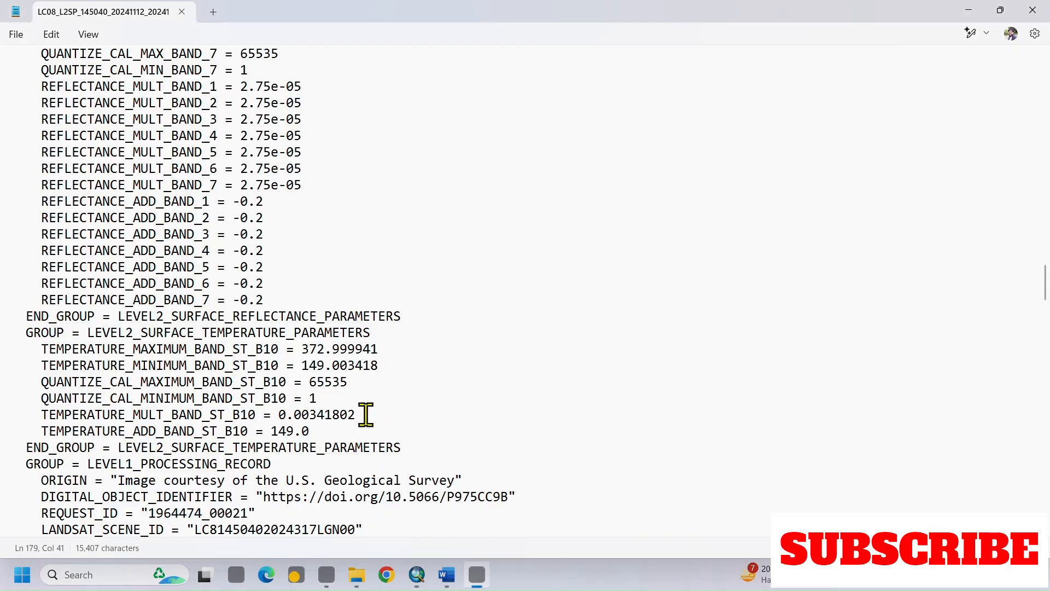
pyautogui.moveTo(356, 414); pyautogui.dragTo(278, 416)
pyautogui.hotkey('ctrl', 'c')
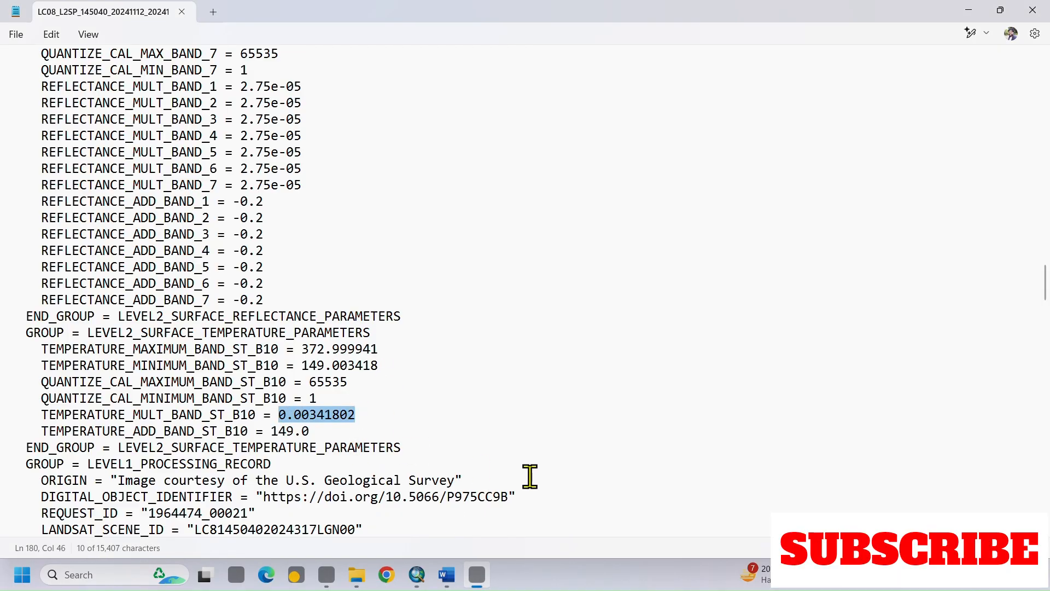
pyautogui.moveTo(418, 575)
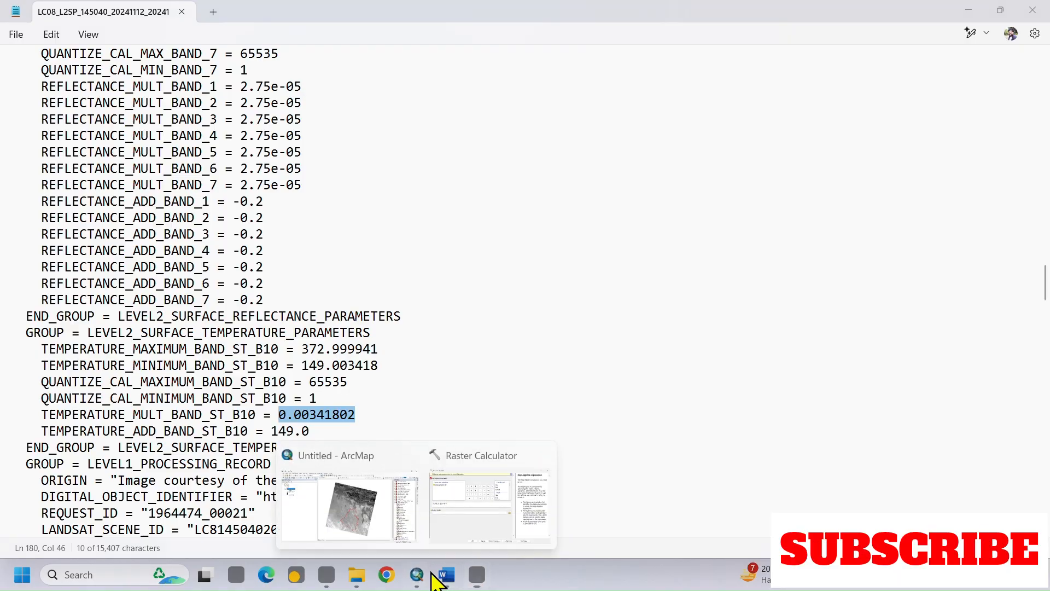
pyautogui.click(493, 500)
pyautogui.click(508, 299)
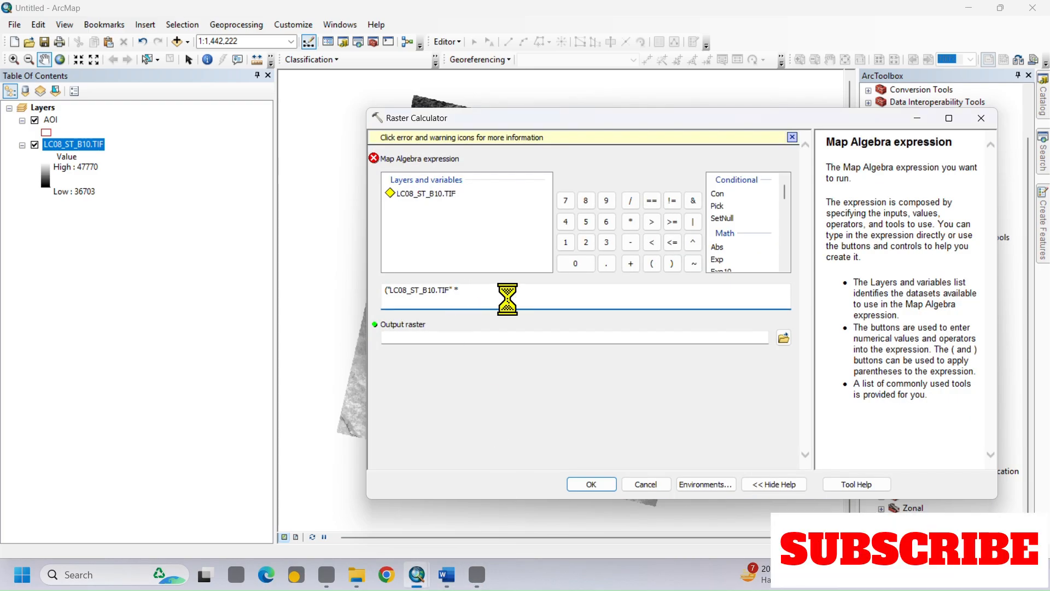
pyautogui.hotkey('ctrl', 'v')
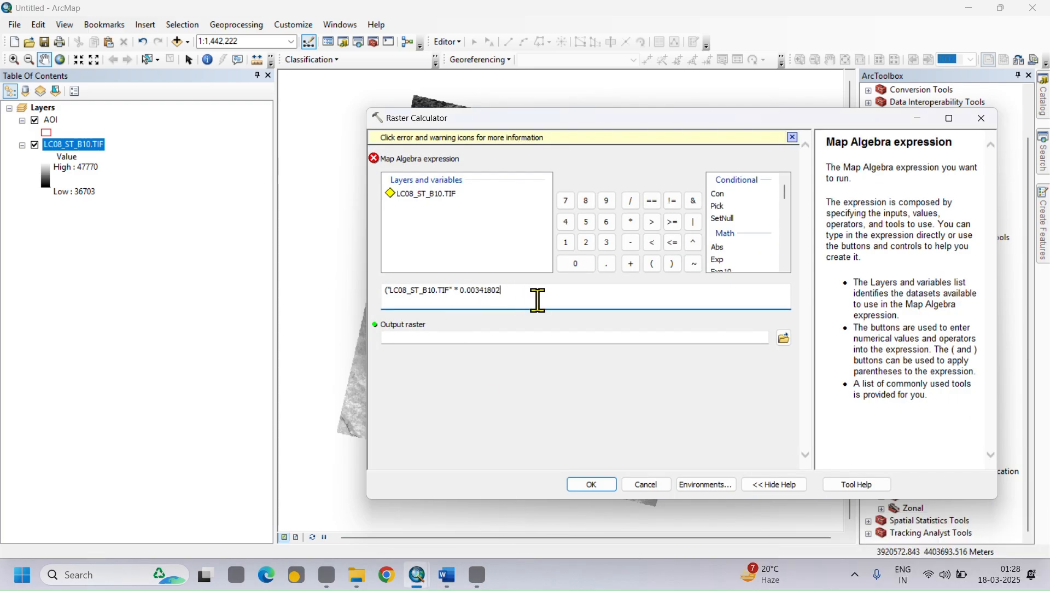
# Step: Close the parenthesis and add the Band 10 additive factor 149.0 copied from the metadata file
pyautogui.click(672, 263)
pyautogui.click(630, 263)
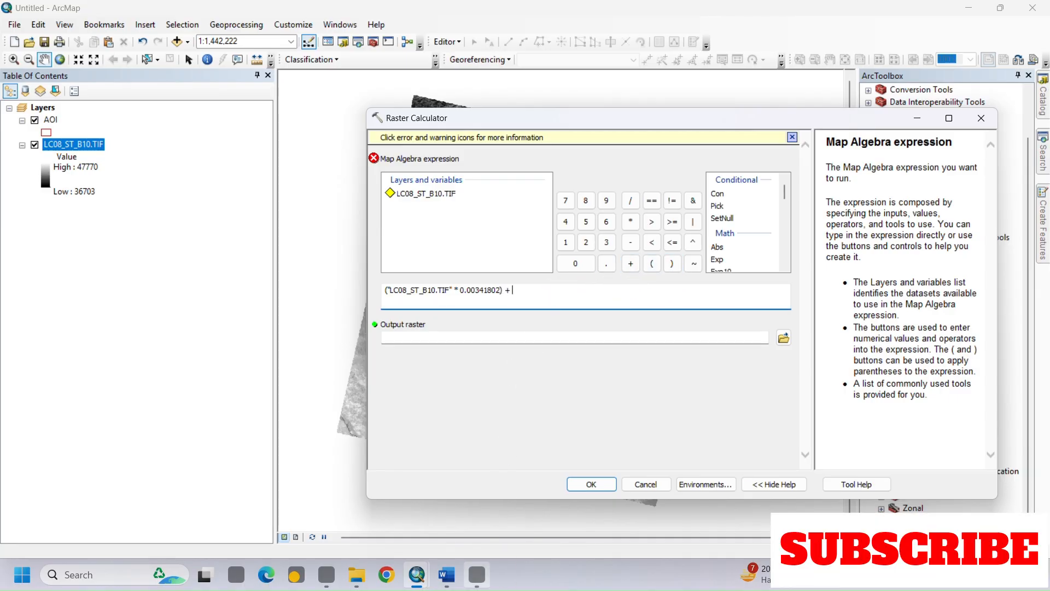
pyautogui.click(454, 578)
pyautogui.click(477, 574)
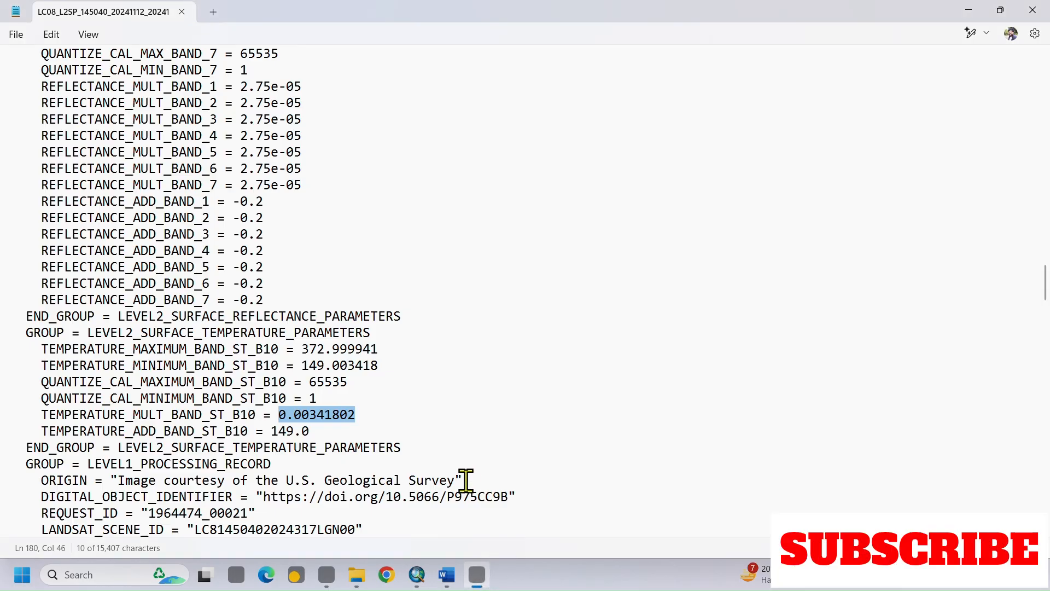
pyautogui.click(317, 431)
pyautogui.moveTo(339, 431); pyautogui.dragTo(281, 431)
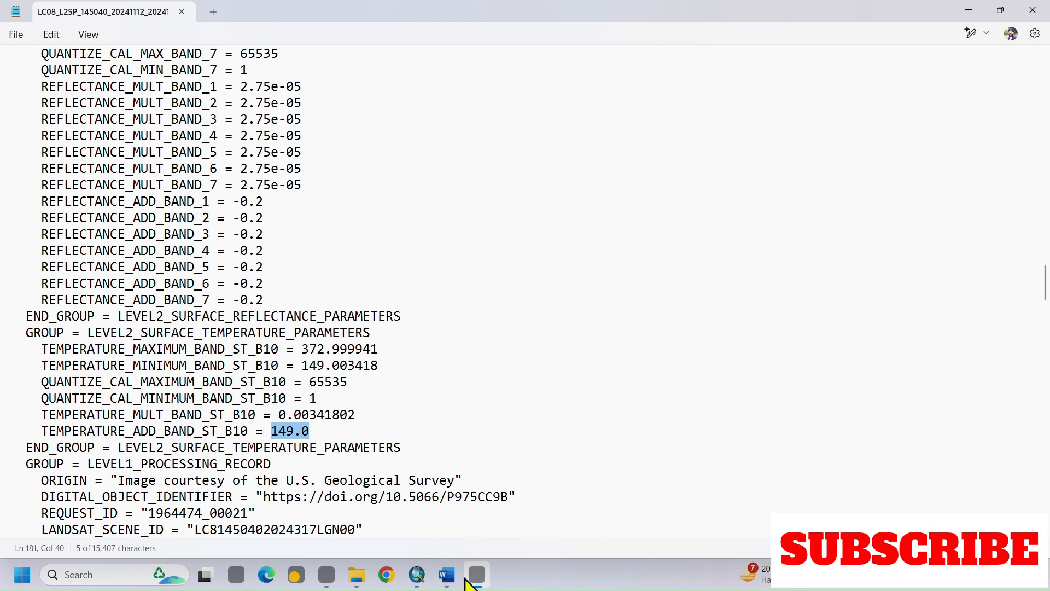
pyautogui.click(446, 574)
pyautogui.click(417, 574)
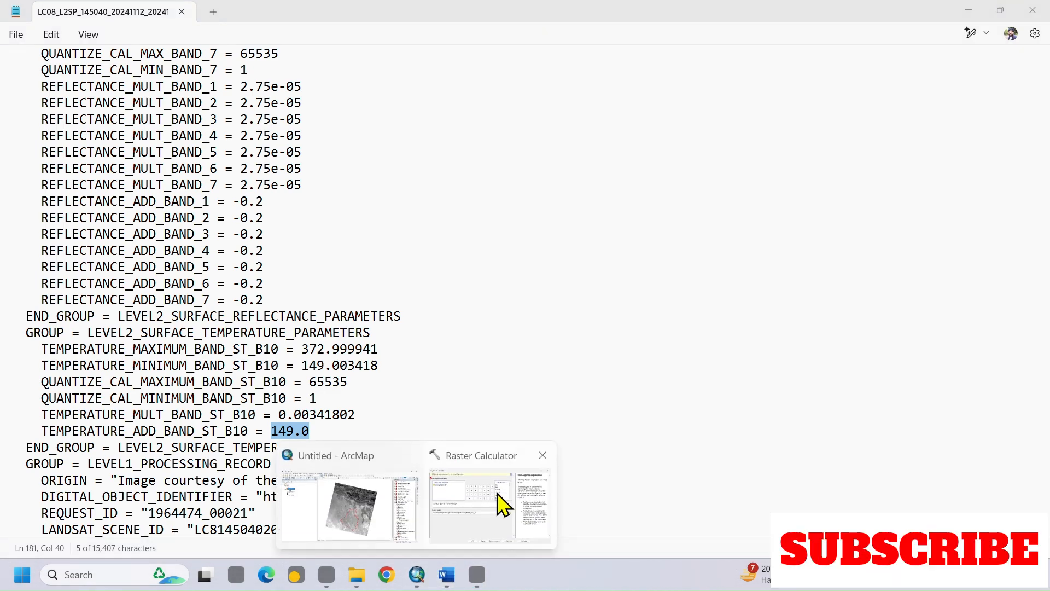
pyautogui.click(497, 500)
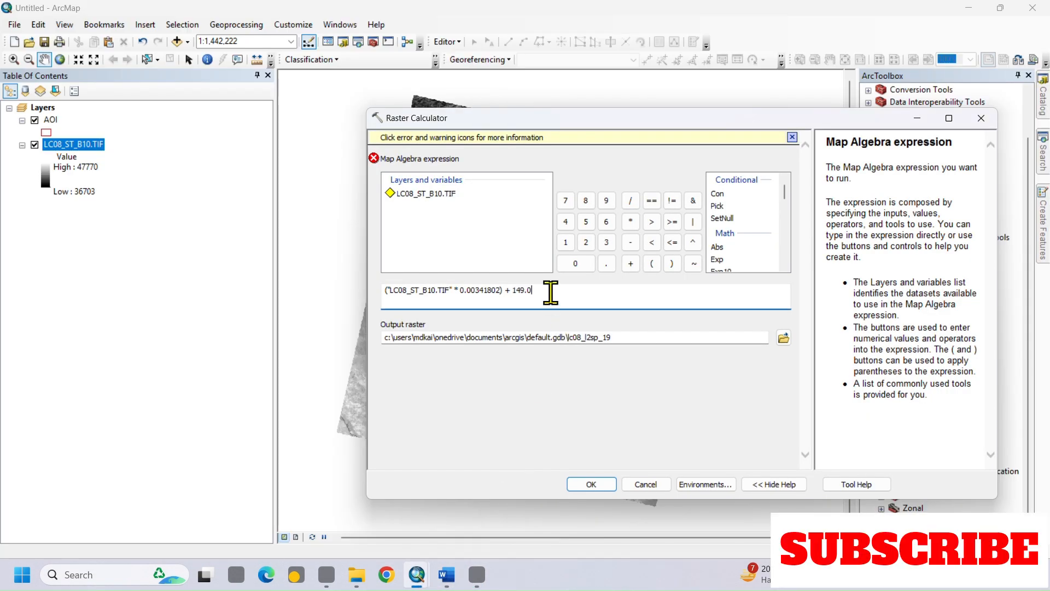
pyautogui.click(697, 337)
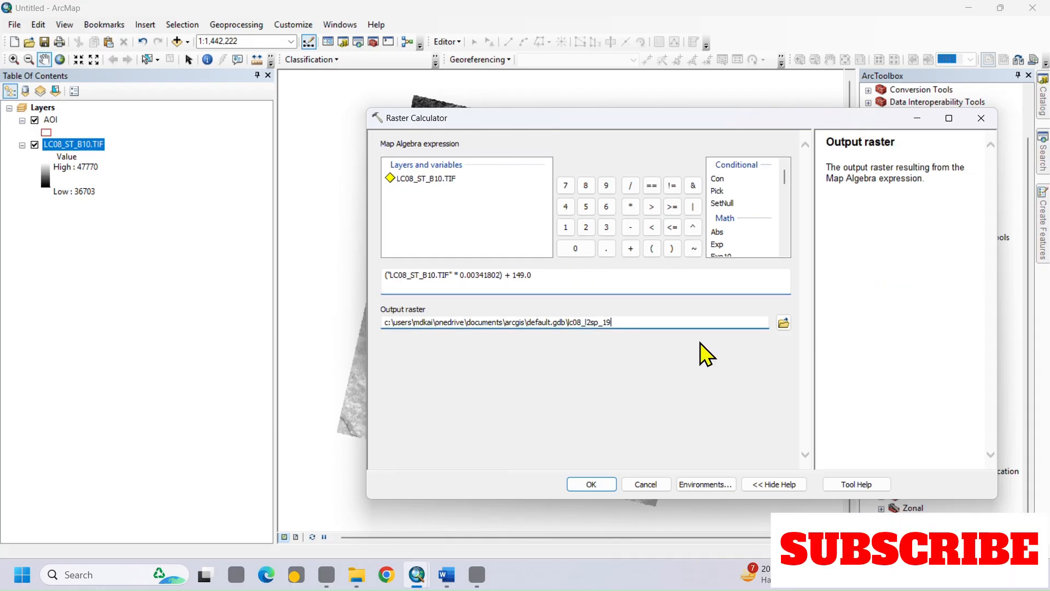
# Step: Enclose the Kelvin expression in outer parentheses and subtract 273.15 to convert the result to Celsius
pyautogui.click(560, 274)
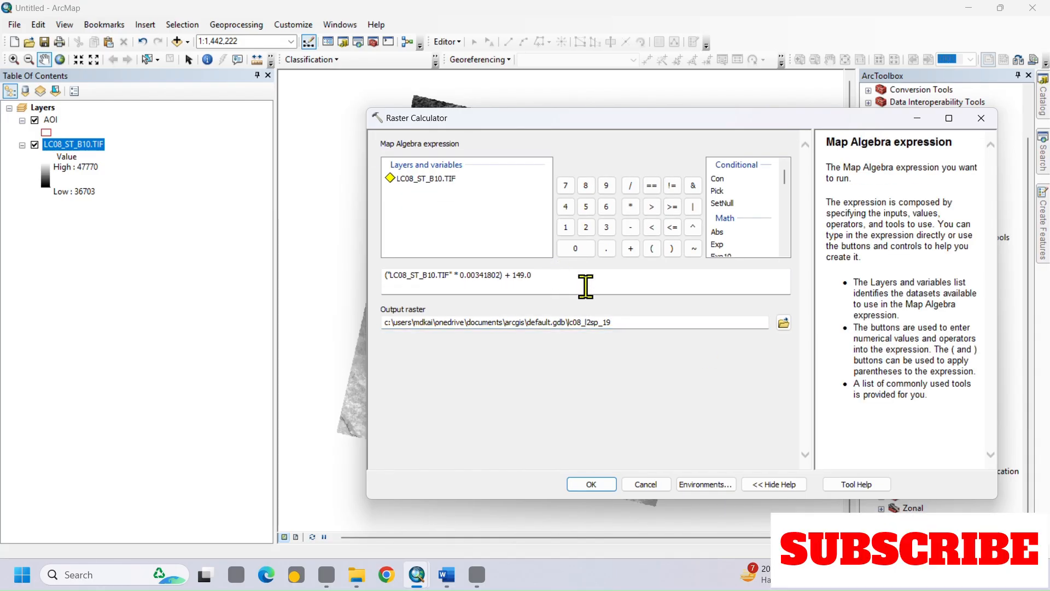
pyautogui.moveTo(569, 279); pyautogui.dragTo(387, 286)
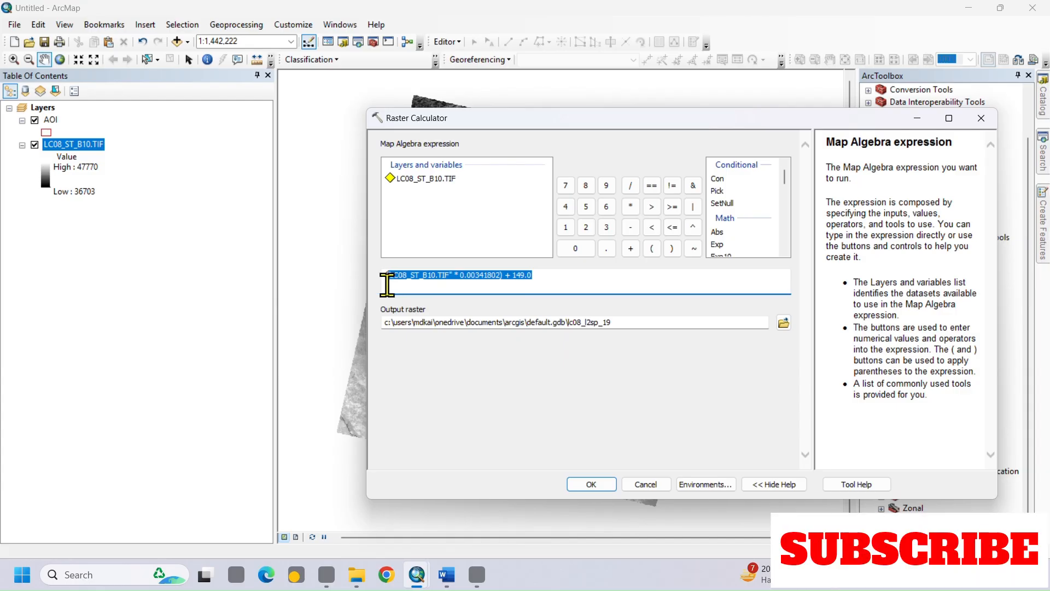
pyautogui.click(597, 280)
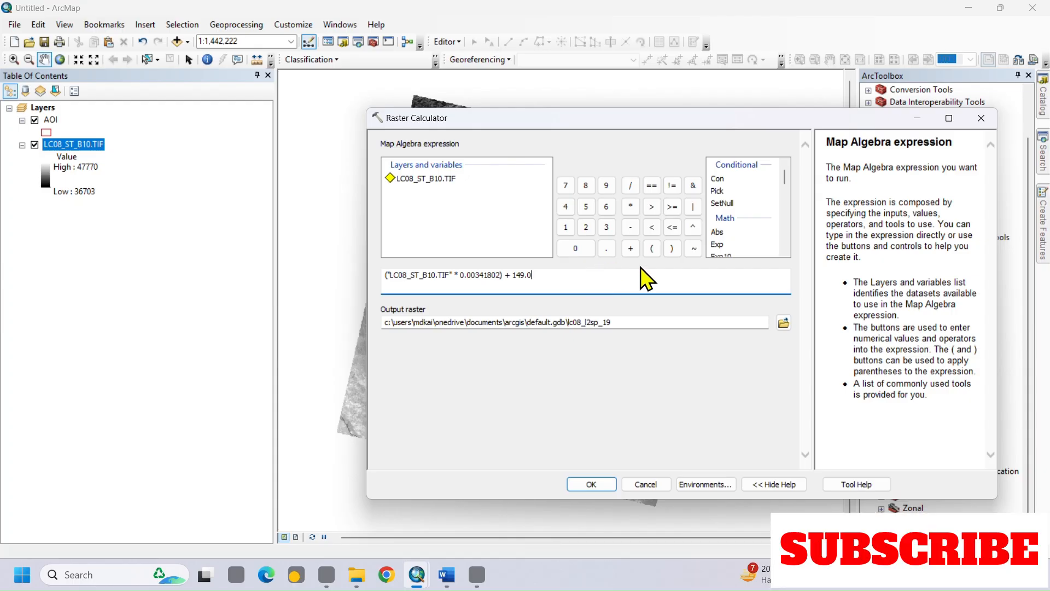
pyautogui.click(673, 249)
pyautogui.click(385, 278)
pyautogui.click(652, 249)
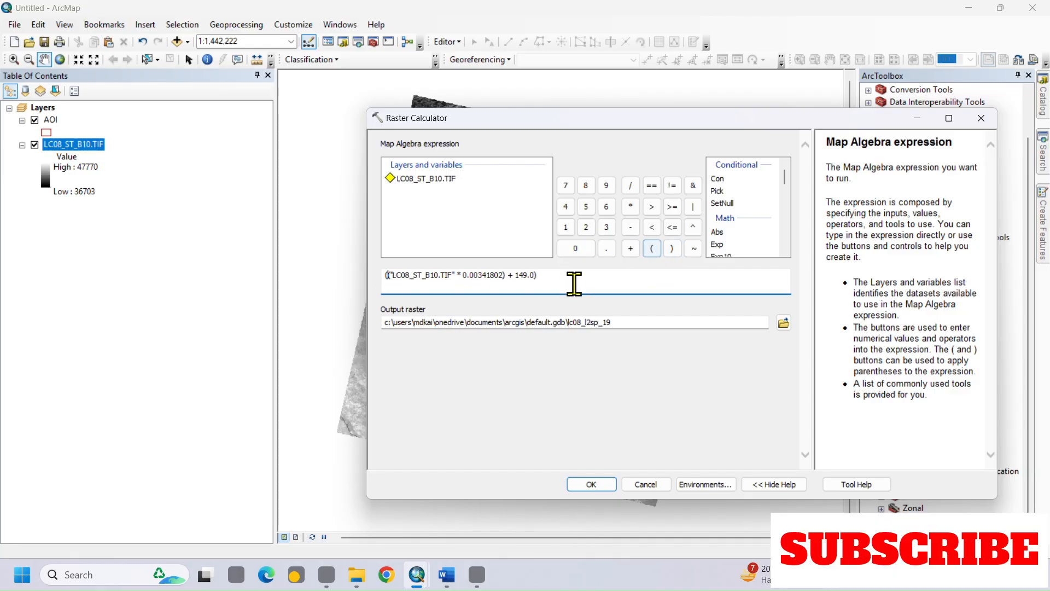
pyautogui.click(576, 282)
pyautogui.click(631, 226)
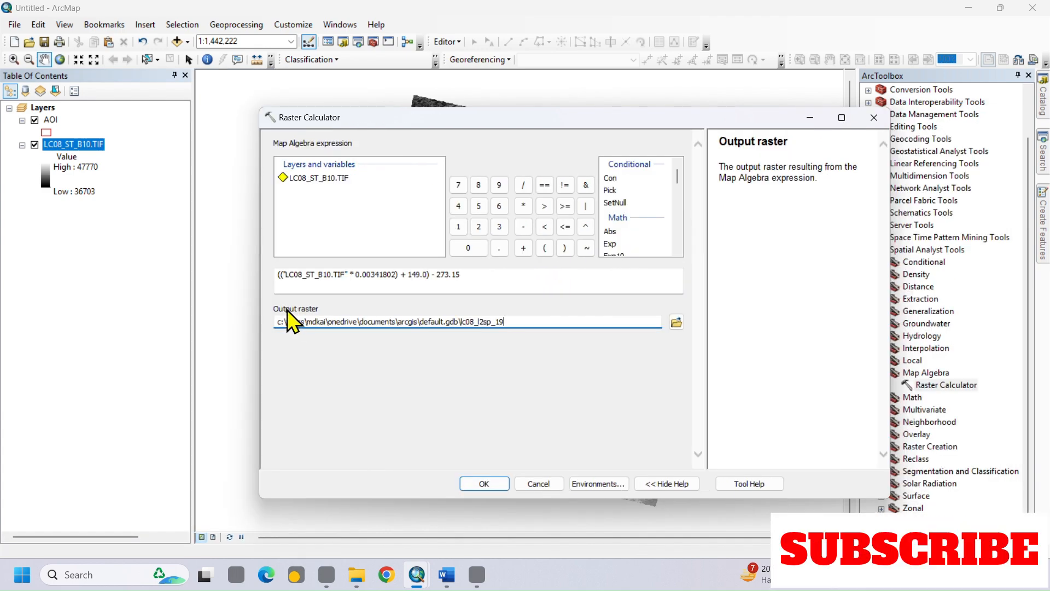
# Step: Set the output raster to Bareily_LST.tif in the folder F:\AA AA TEACHING\SimplyGIS\LST
pyautogui.click(676, 321)
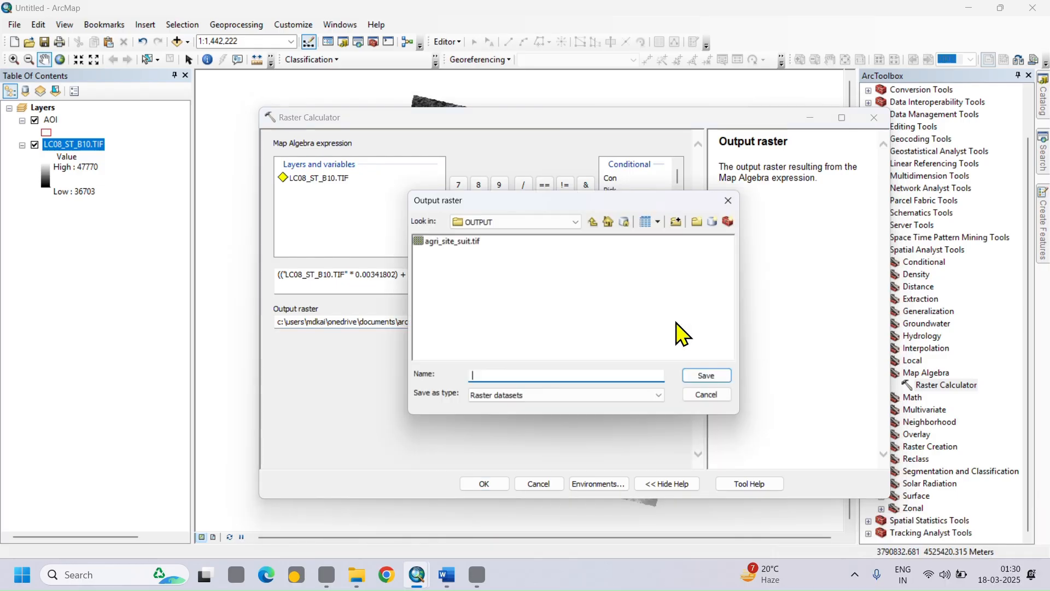
pyautogui.click(594, 221)
pyautogui.click(576, 222)
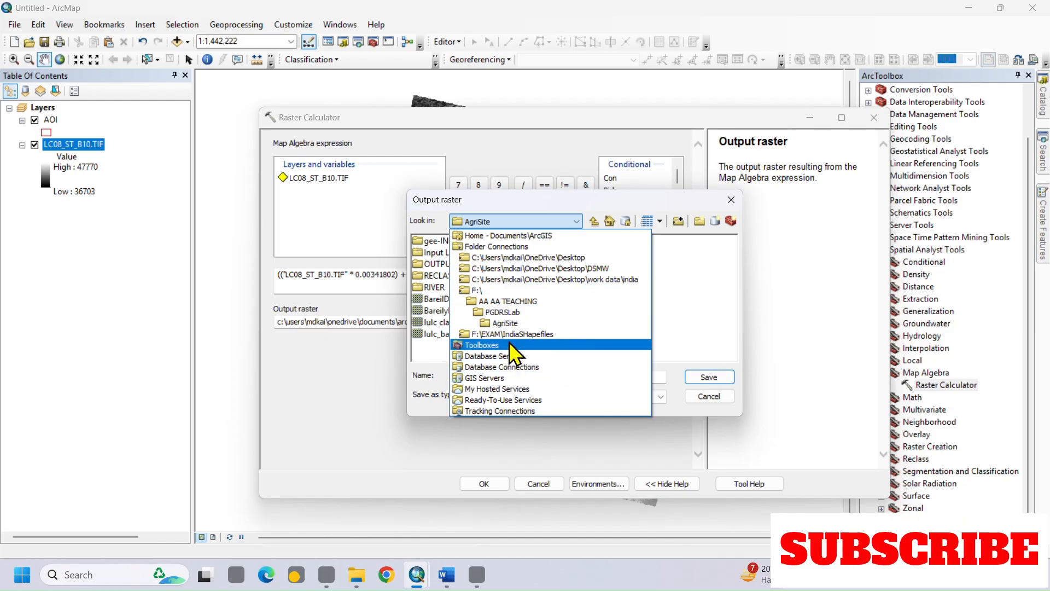
pyautogui.click(483, 293)
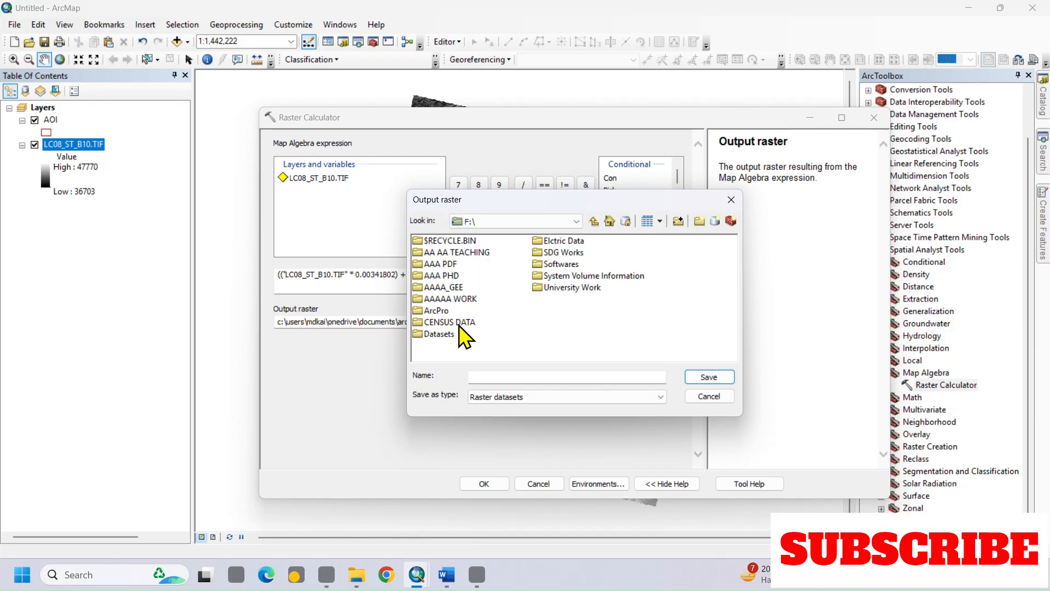
pyautogui.doubleClick(456, 252)
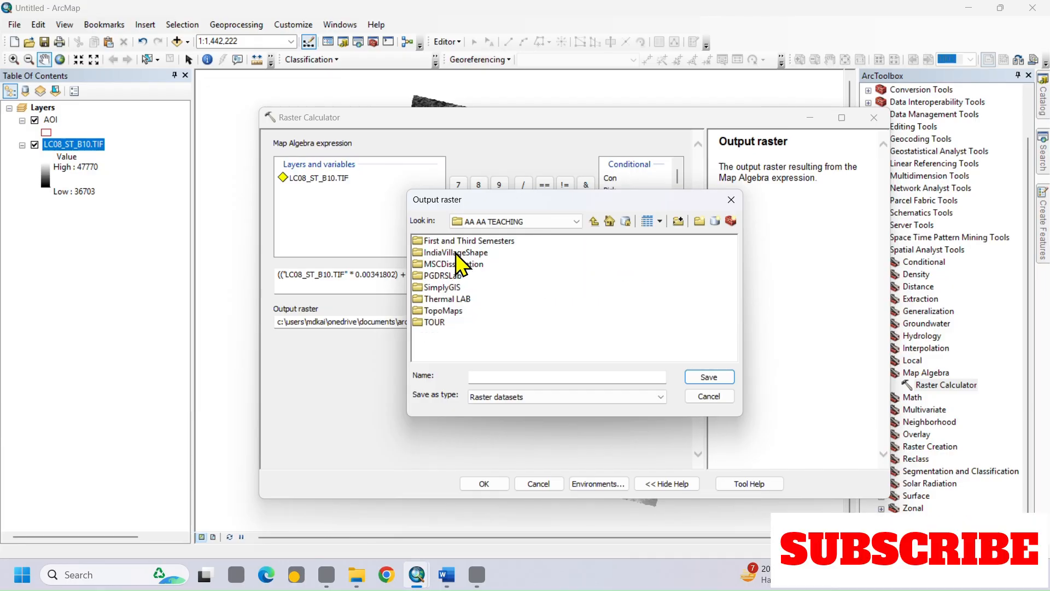
pyautogui.doubleClick(452, 286)
pyautogui.doubleClick(432, 252)
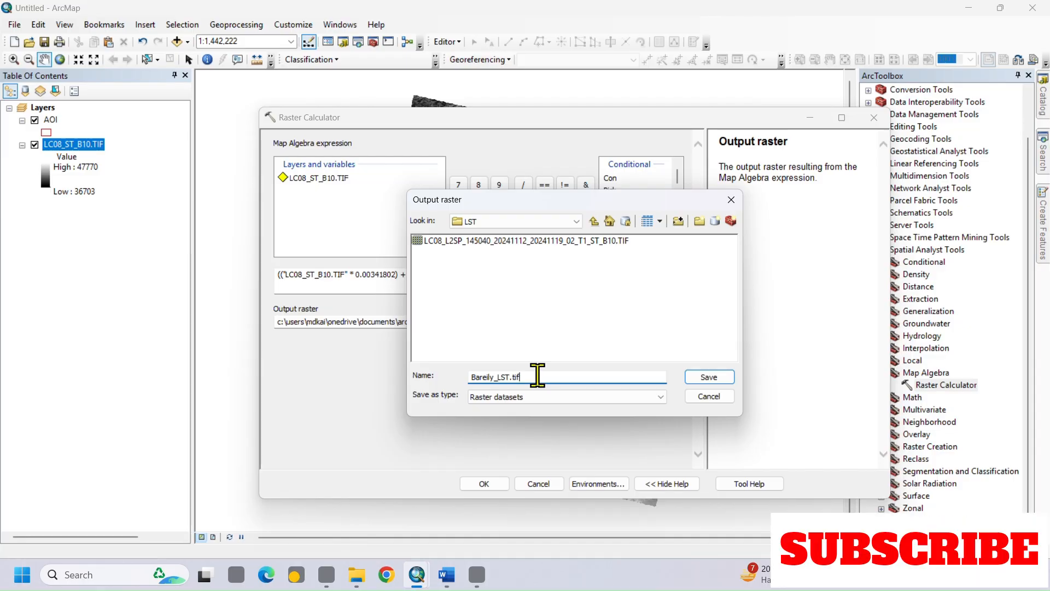
pyautogui.click(721, 378)
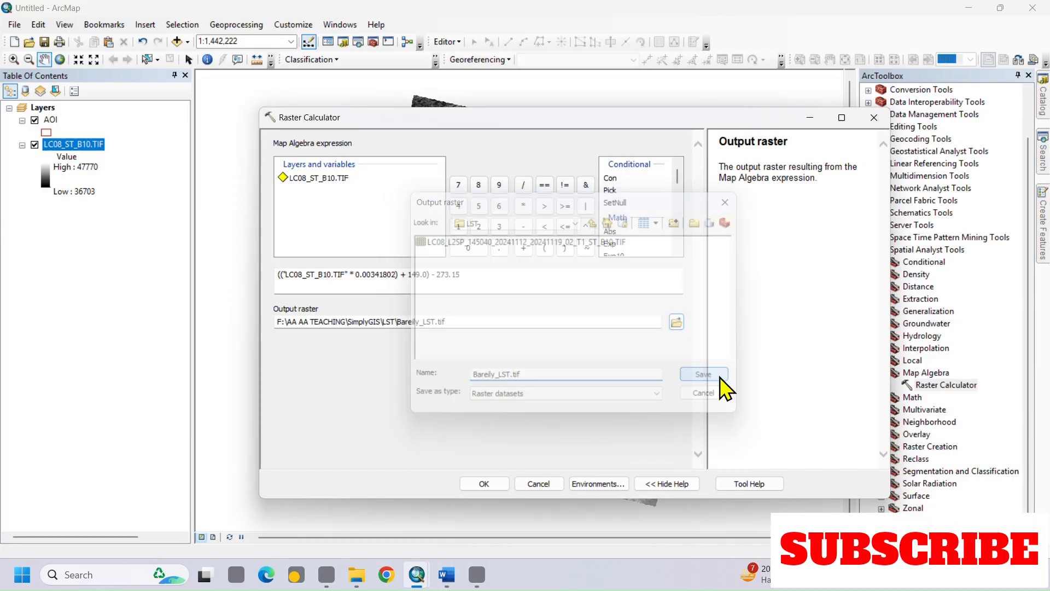
# Step: Set the processing extent in the Raster Calculator's environment settings to Same as layer AOI
pyautogui.moveTo(420, 121); pyautogui.dragTo(792, 176)
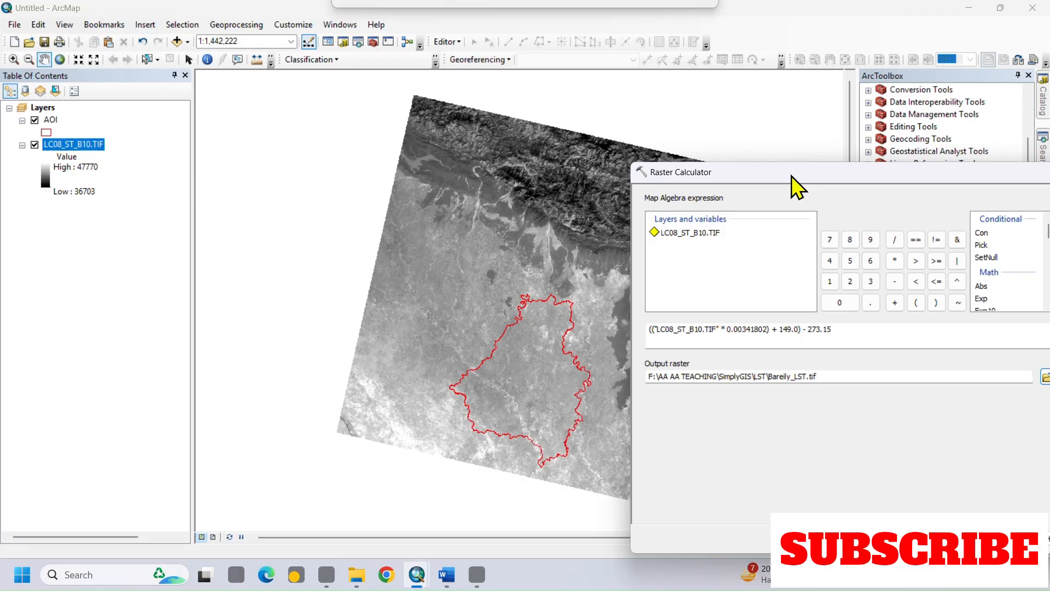
pyautogui.moveTo(796, 186); pyautogui.dragTo(404, 154)
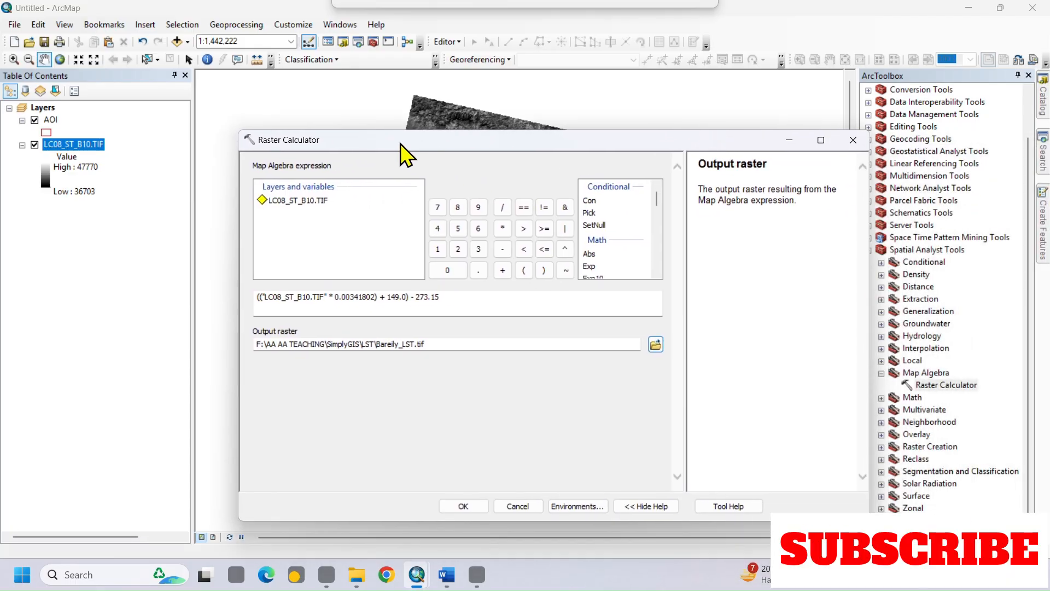
pyautogui.click(563, 509)
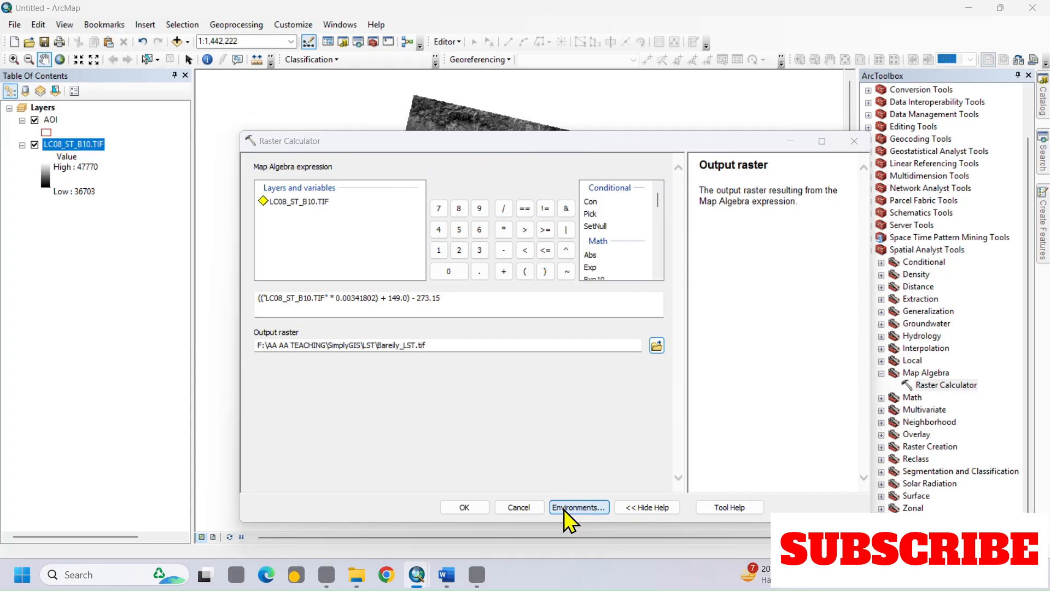
pyautogui.click(446, 176)
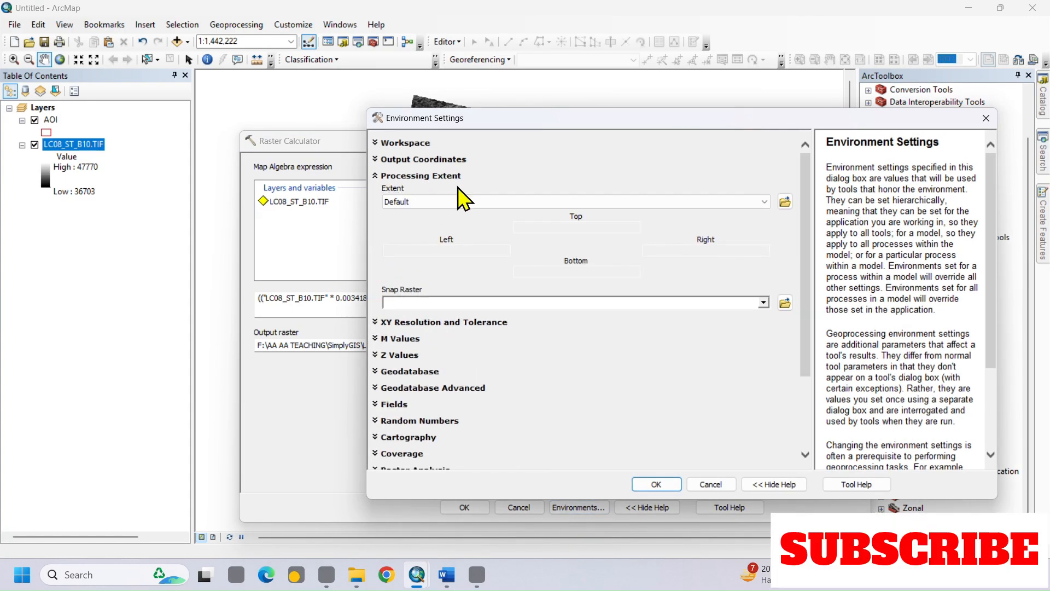
pyautogui.click(475, 201)
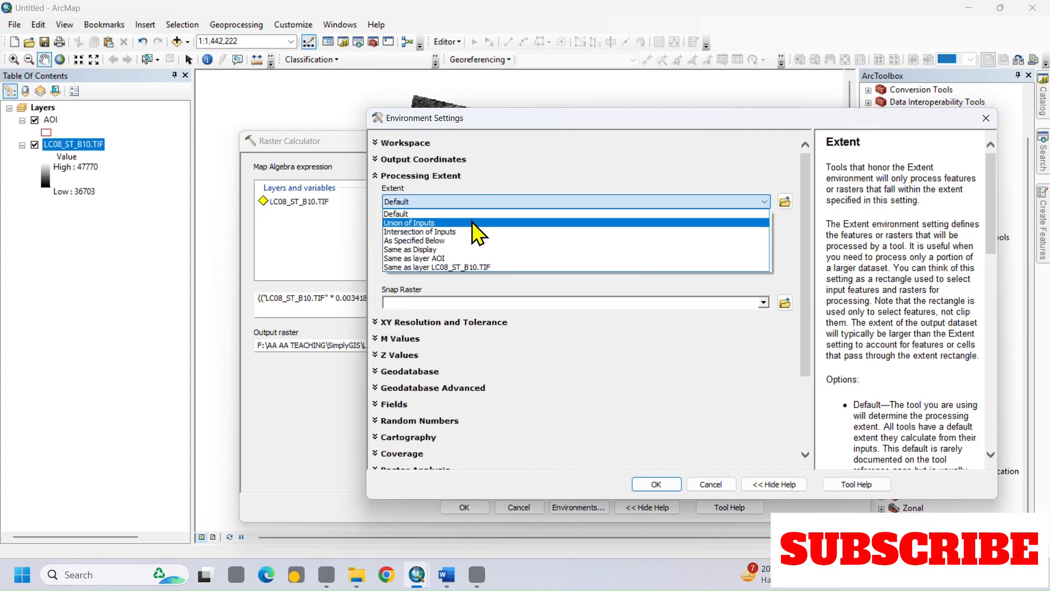
pyautogui.click(461, 259)
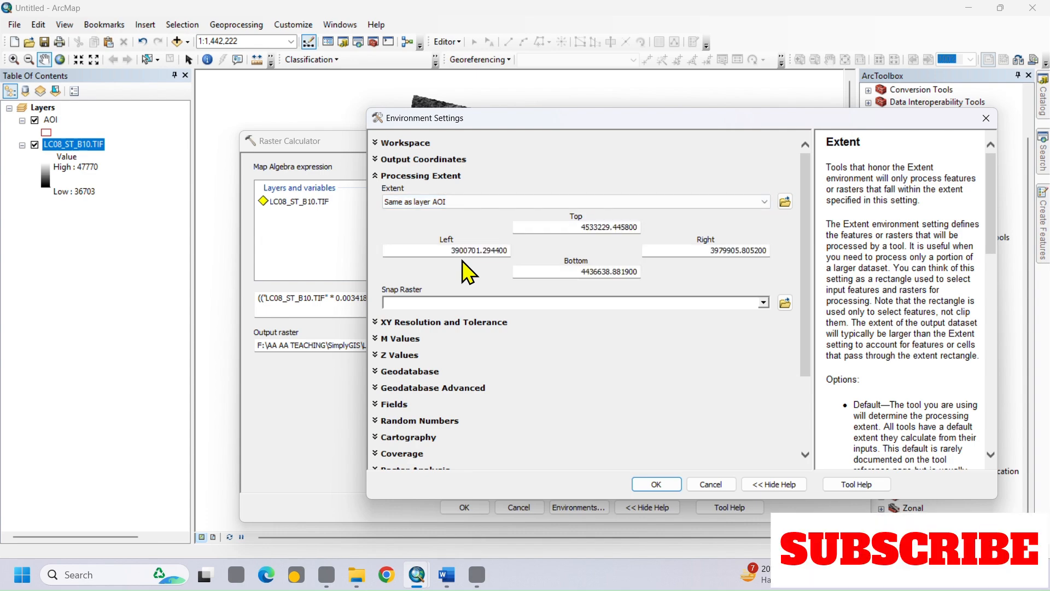
# Step: Set the raster analysis mask to the AOI layer and accept the environment settings
pyautogui.scroll(-4, 808, 298)
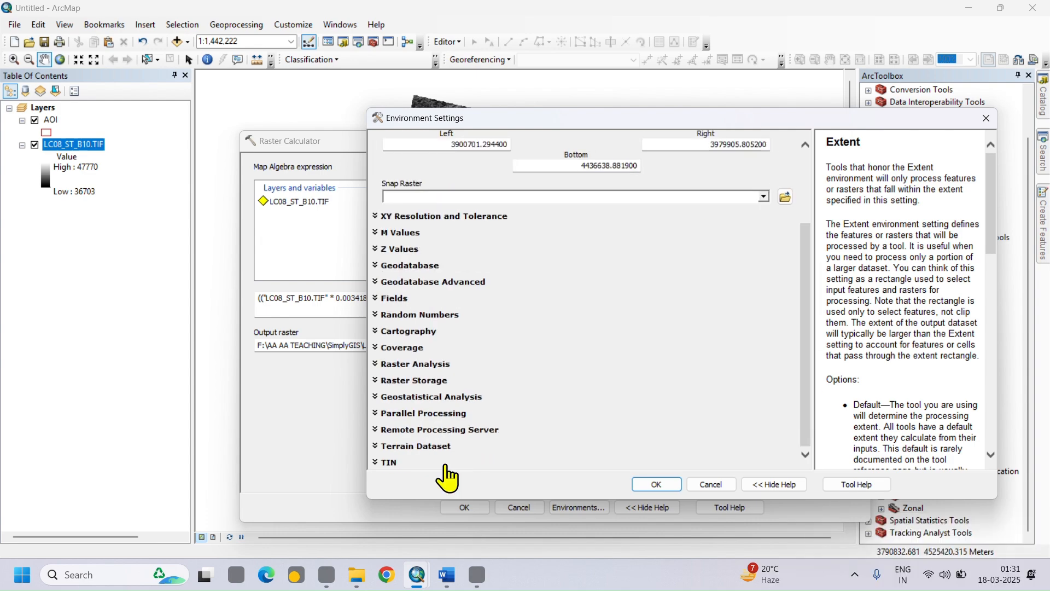
pyautogui.click(420, 364)
pyautogui.scroll(-4, 812, 354)
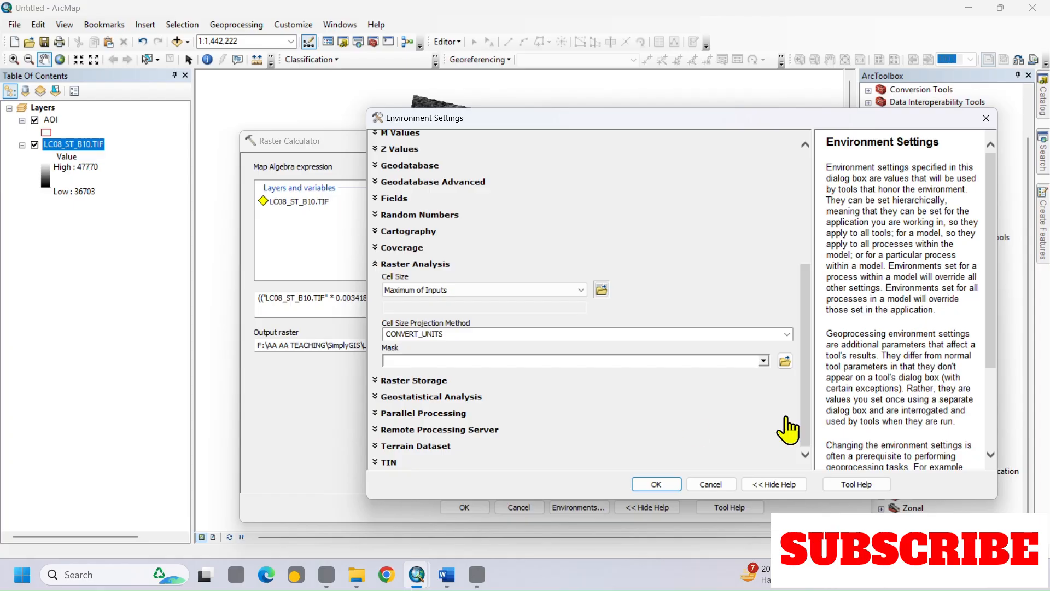
pyautogui.click(765, 361)
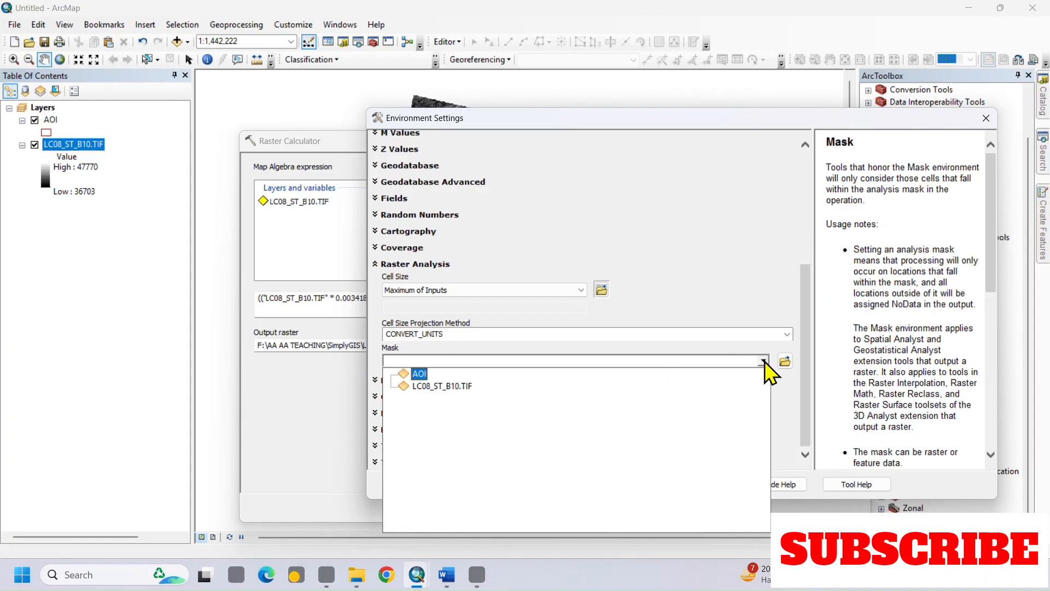
pyautogui.click(407, 372)
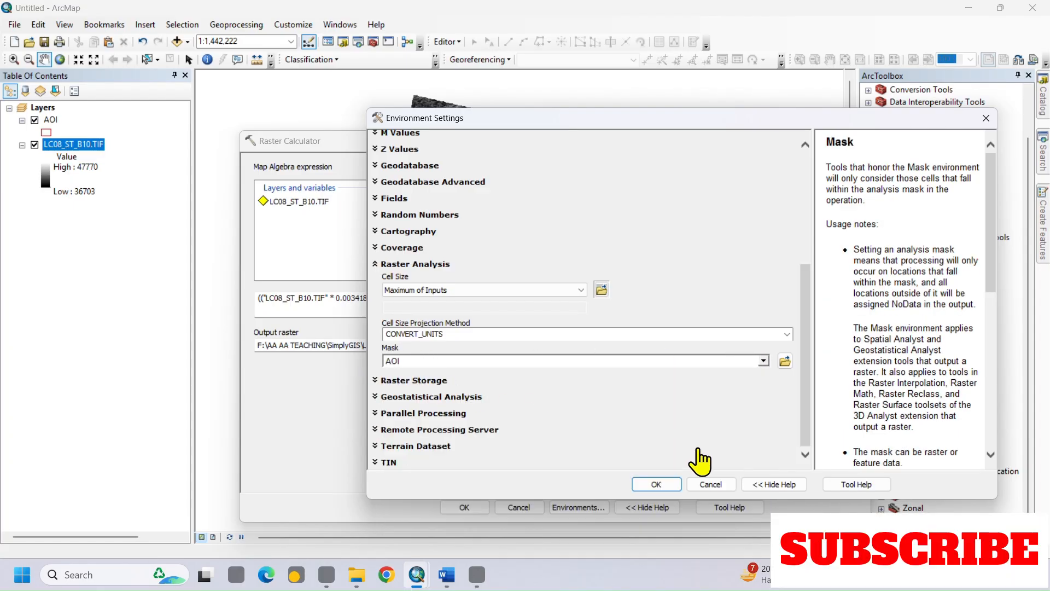
pyautogui.click(657, 485)
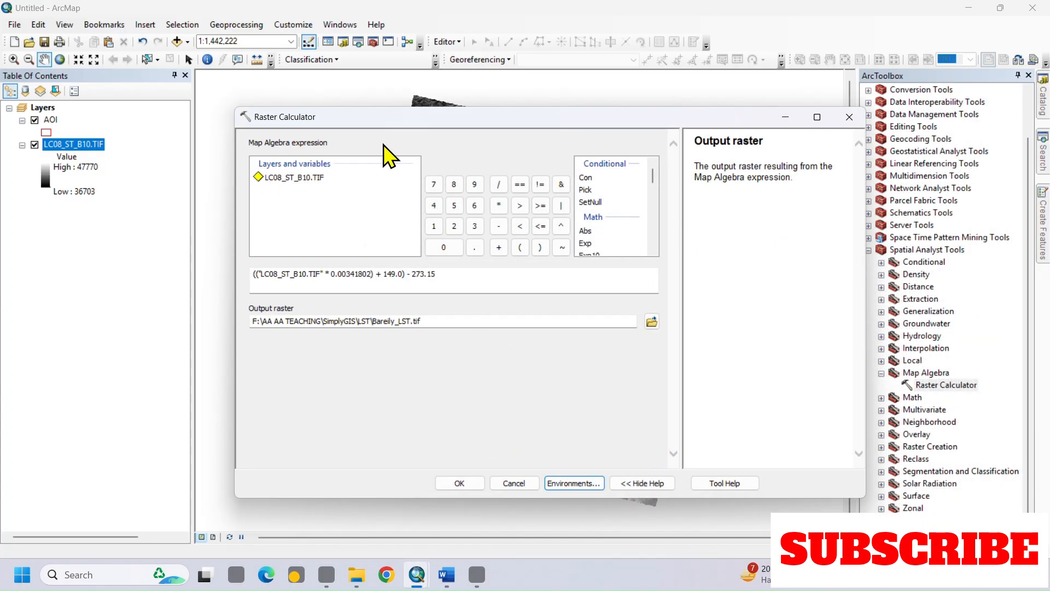
# Step: Run the raster calculation and zoom the map to the Bareily_LST.tif layer with LC08_ST_B10.TIF hidden
pyautogui.click(450, 278)
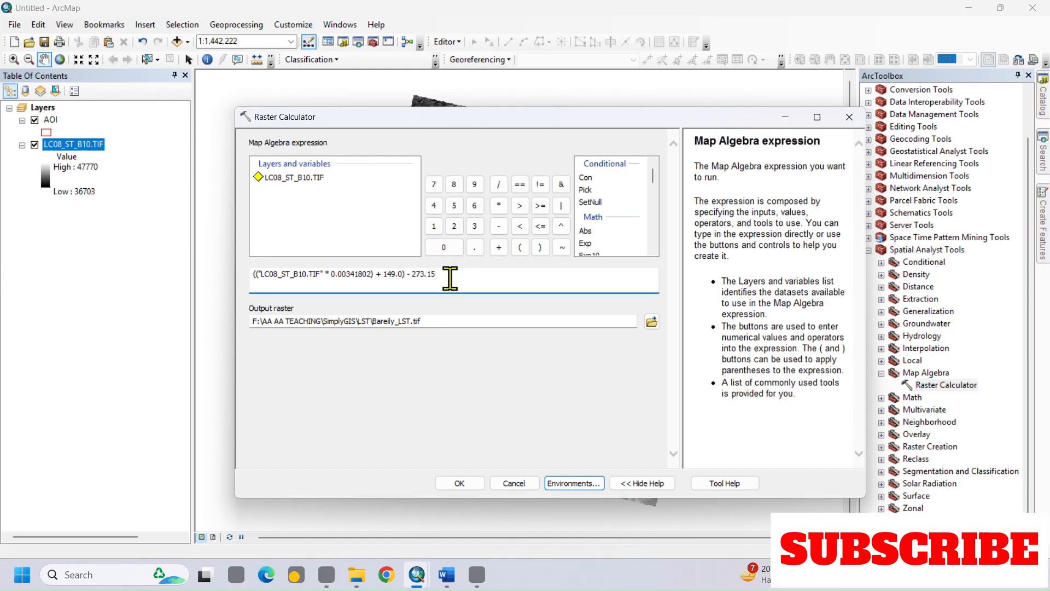
pyautogui.click(445, 324)
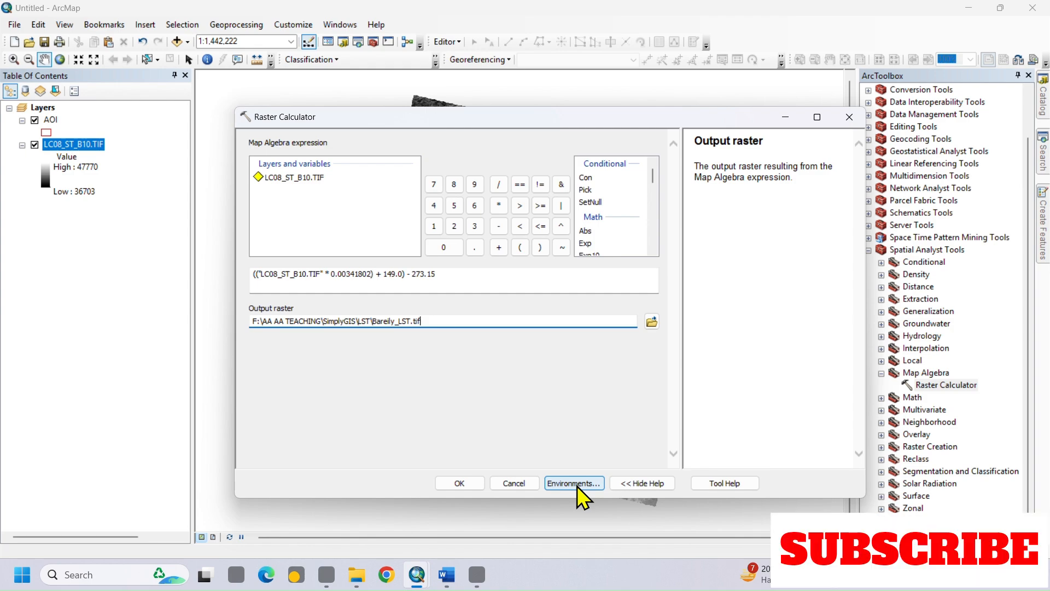
pyautogui.click(467, 481)
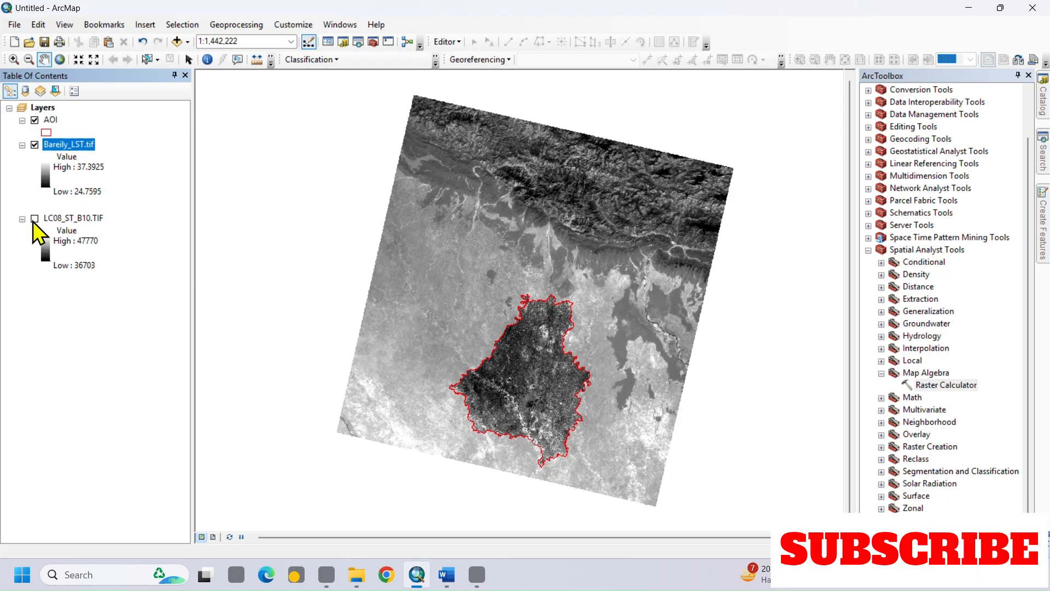
pyautogui.rightClick(83, 144)
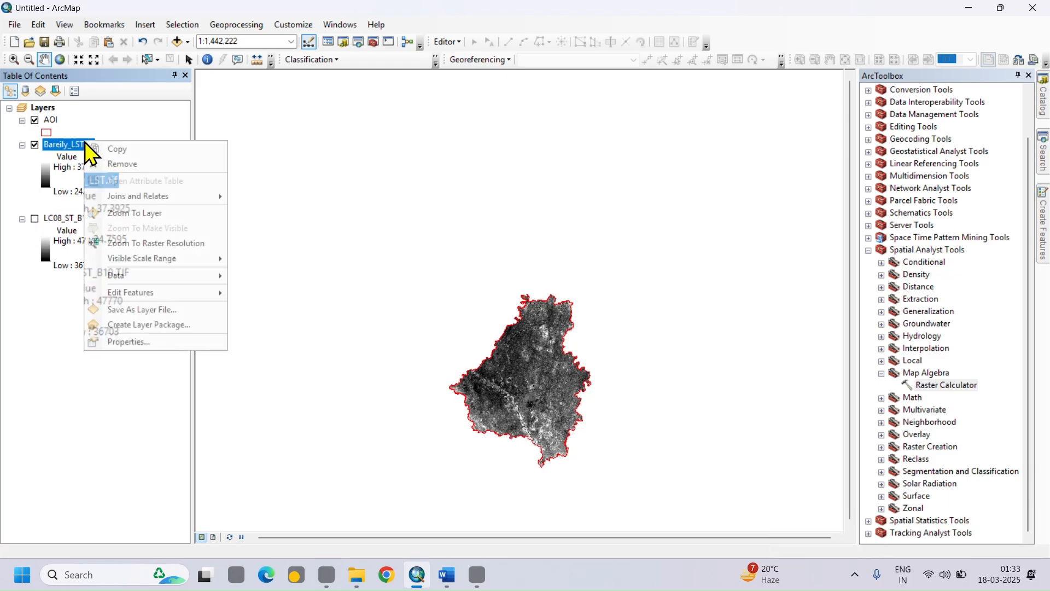
pyautogui.click(169, 213)
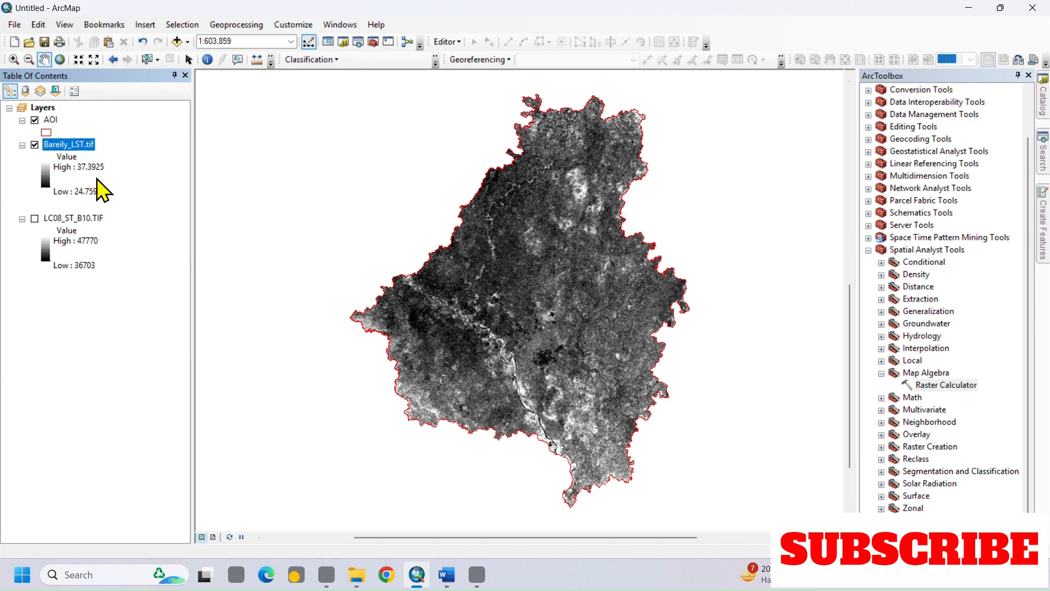
# Step: Symbolize the Bareily_LST.tif layer with the stretched blue-yellow-red color ramp
pyautogui.rightClick(74, 146)
pyautogui.rightClick(74, 146)
pyautogui.click(114, 347)
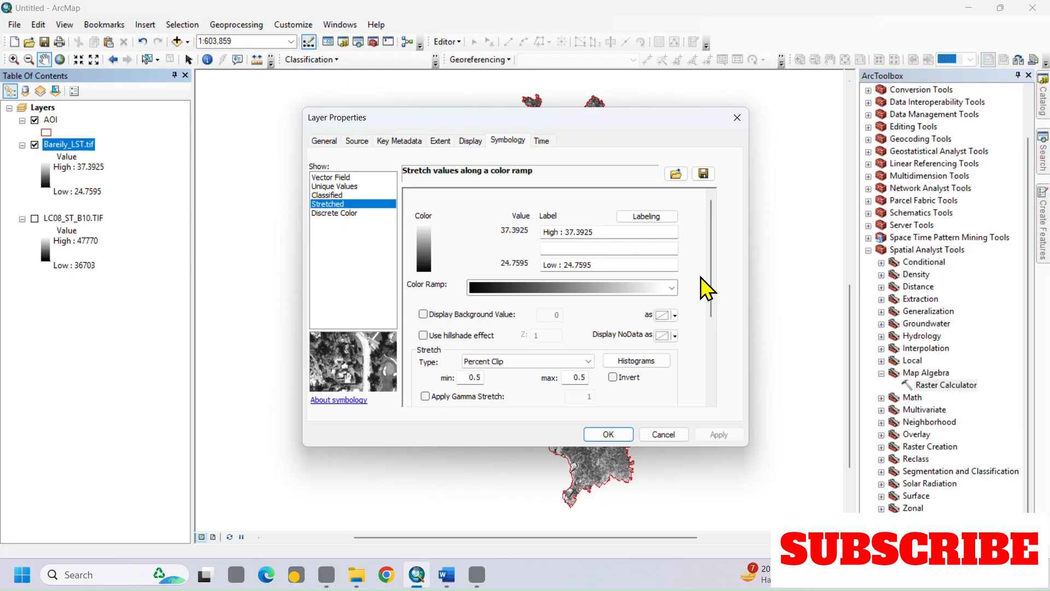
pyautogui.click(674, 289)
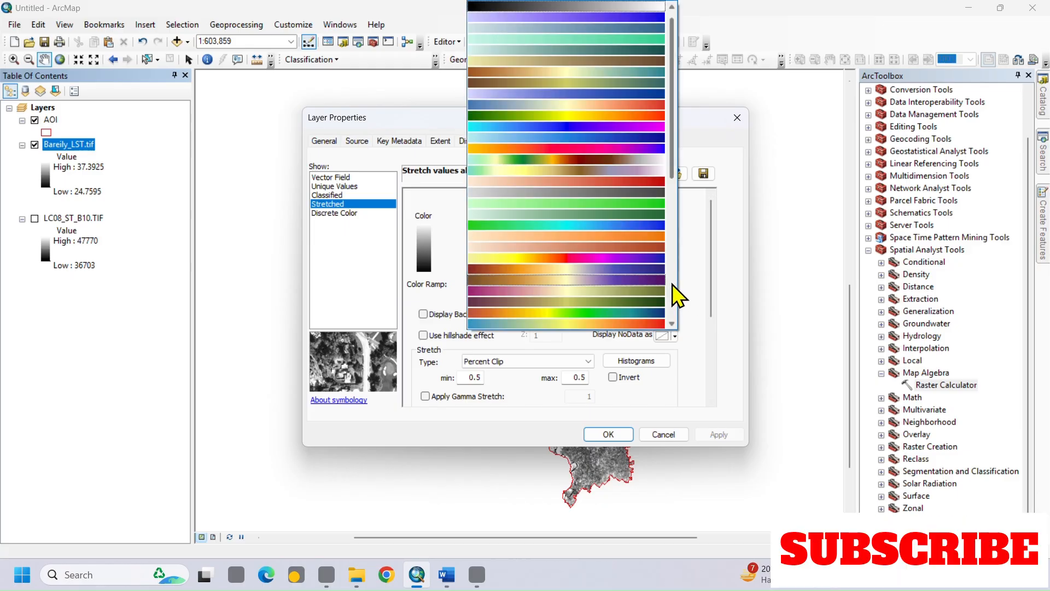
pyautogui.click(595, 104)
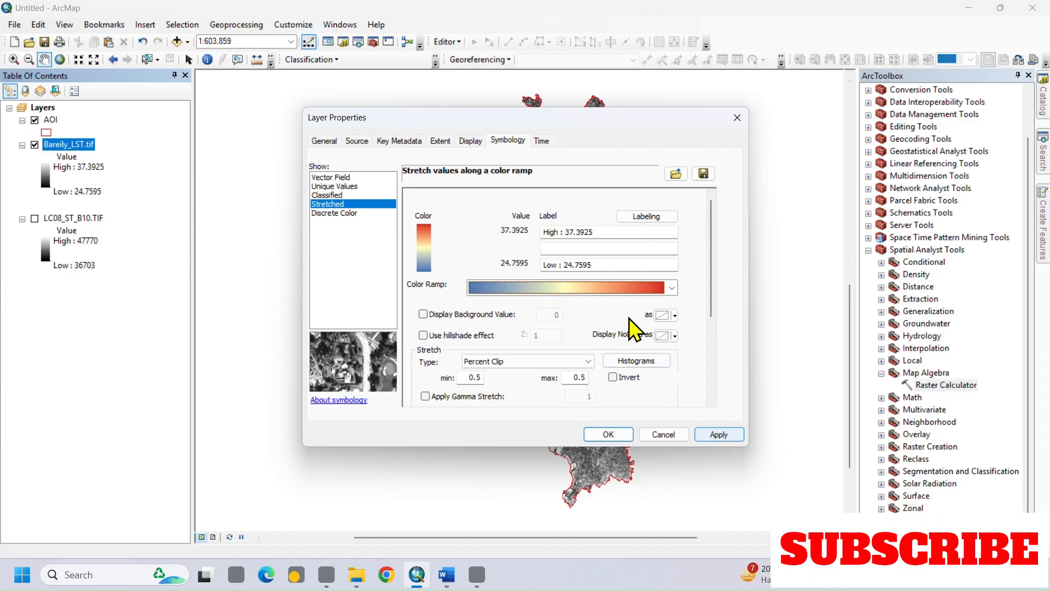
pyautogui.click(608, 434)
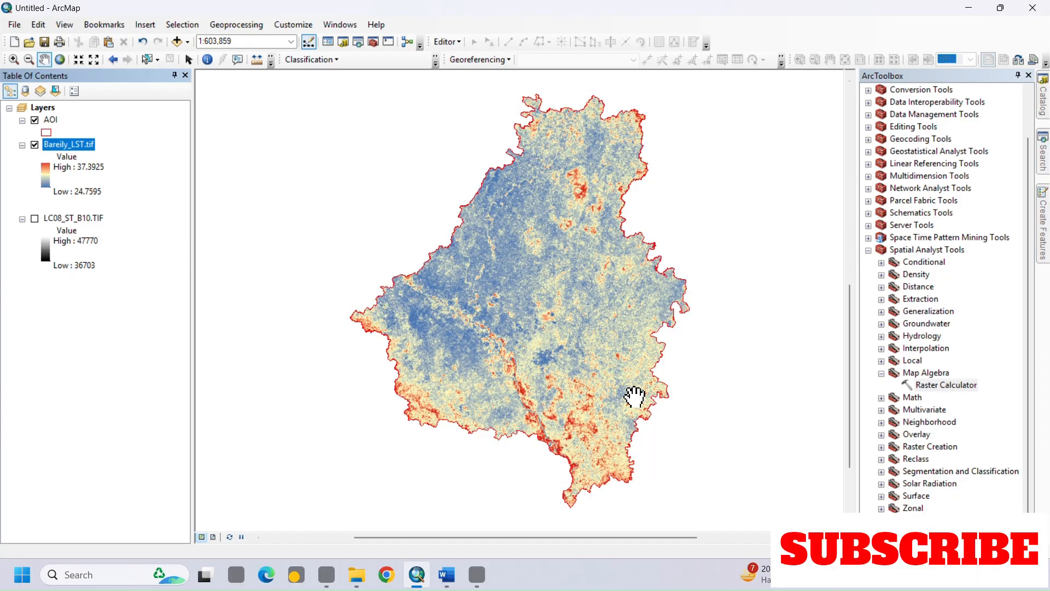